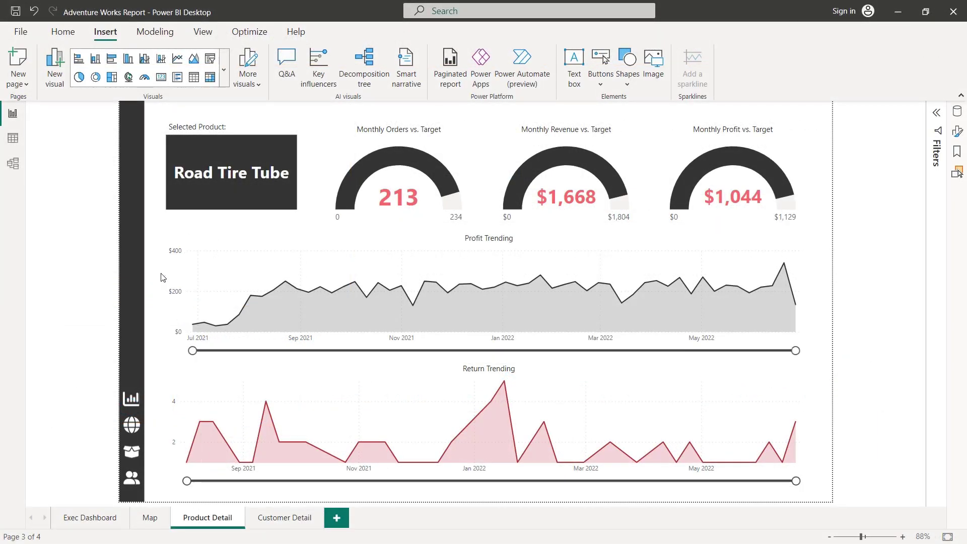
# Step: Start a numeric range parameter named Price Adjustment (%) with Decimal number type
pyautogui.click(145, 39)
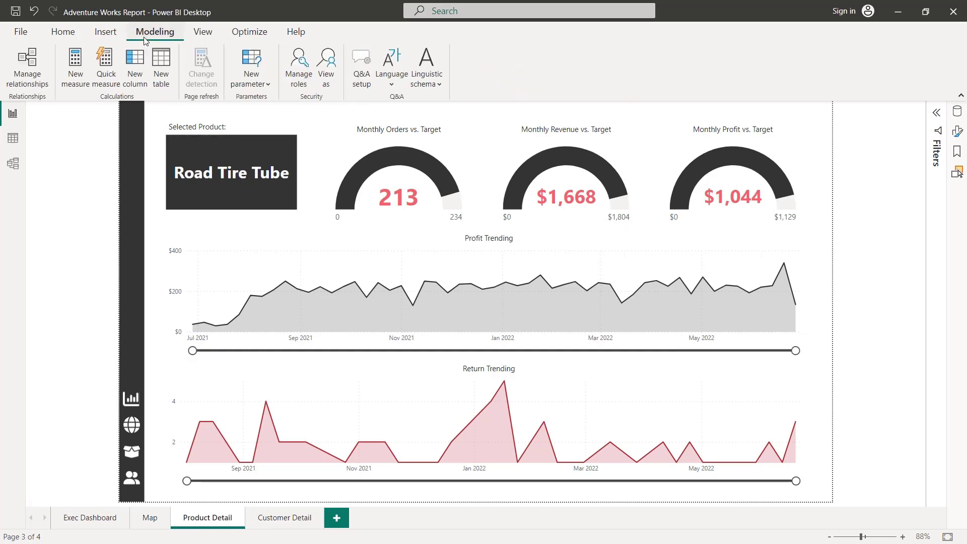
pyautogui.click(254, 84)
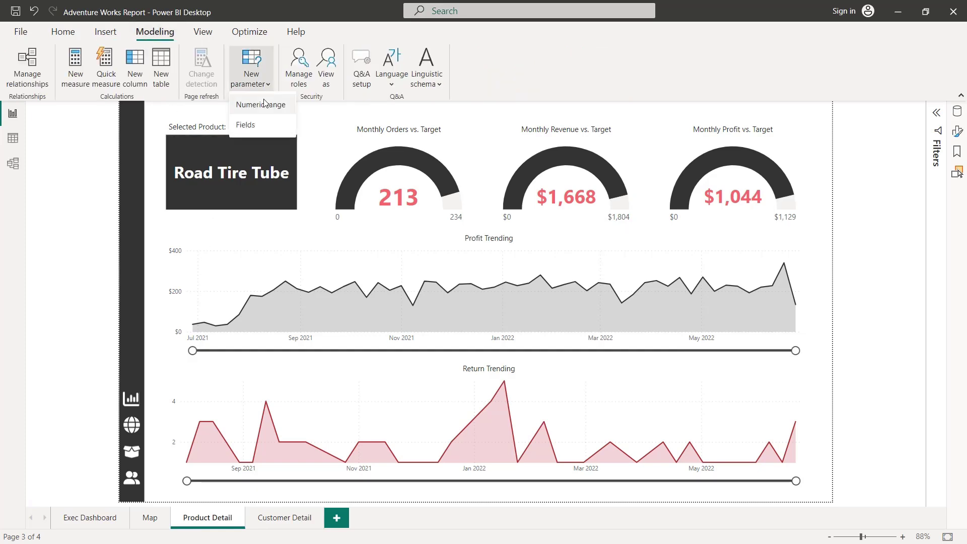
pyautogui.click(265, 104)
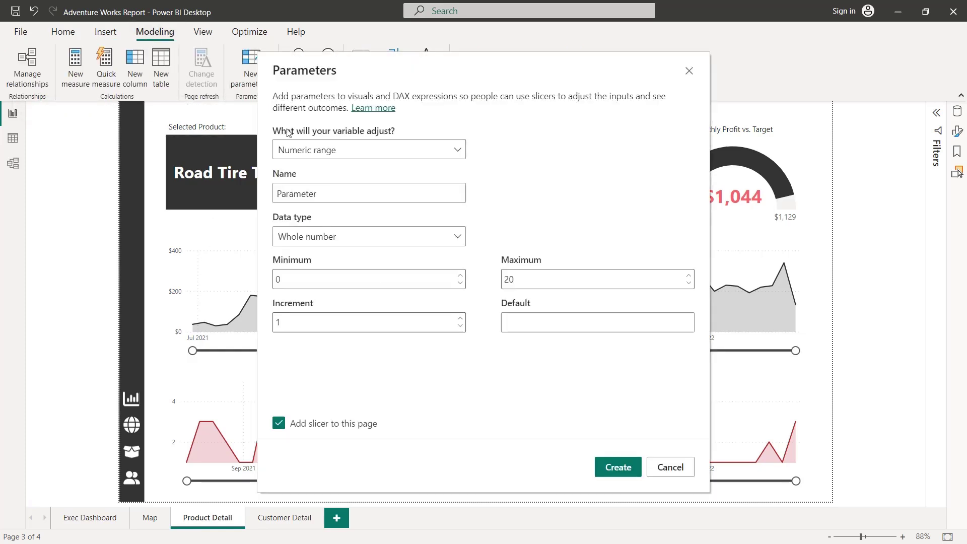
pyautogui.doubleClick(315, 193)
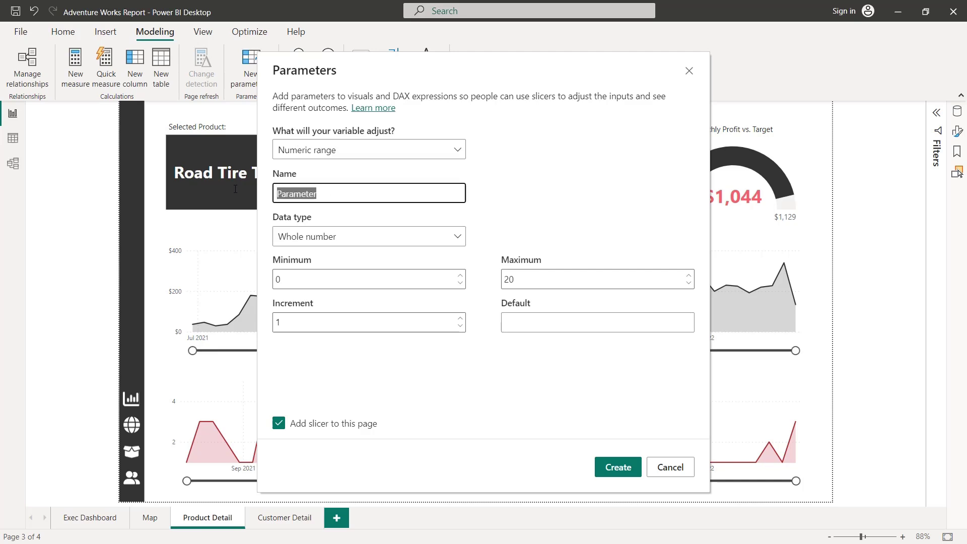
pyautogui.write('Price Ad')
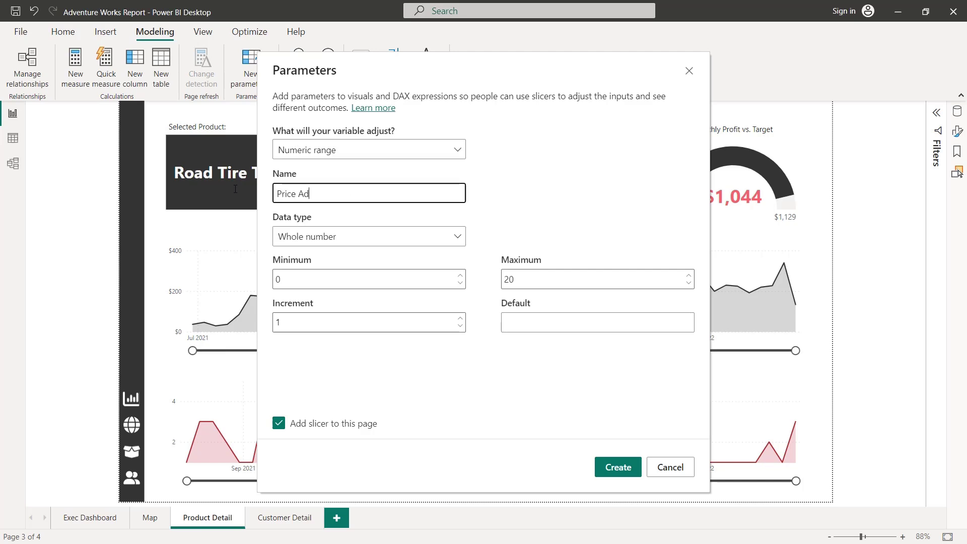
pyautogui.write('justment (%)')
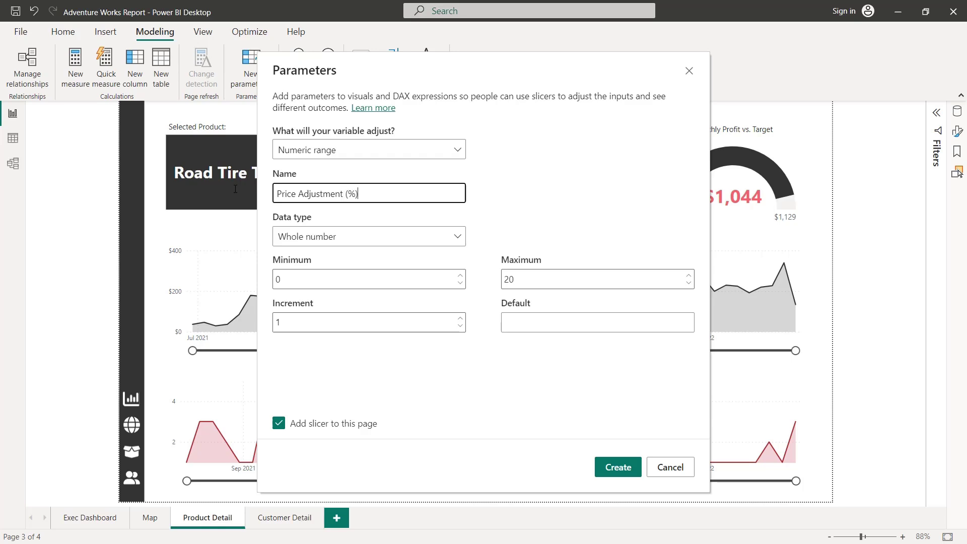
pyautogui.click(297, 237)
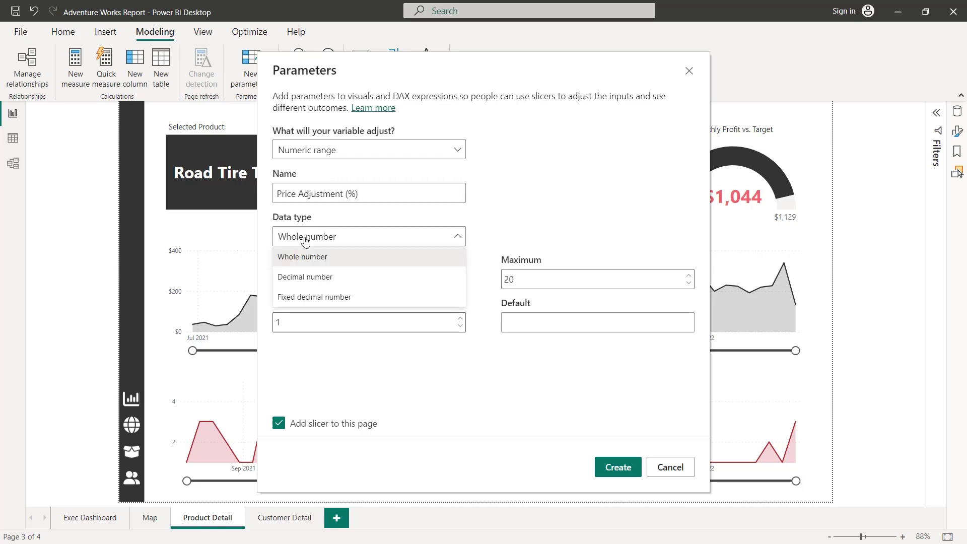
pyautogui.click(313, 279)
# Step: Set minimum -1, maximum 1, increment 0.1, default 0, and create the parameter
pyautogui.click(320, 278)
pyautogui.press('BackSpace')
pyautogui.write('-1')
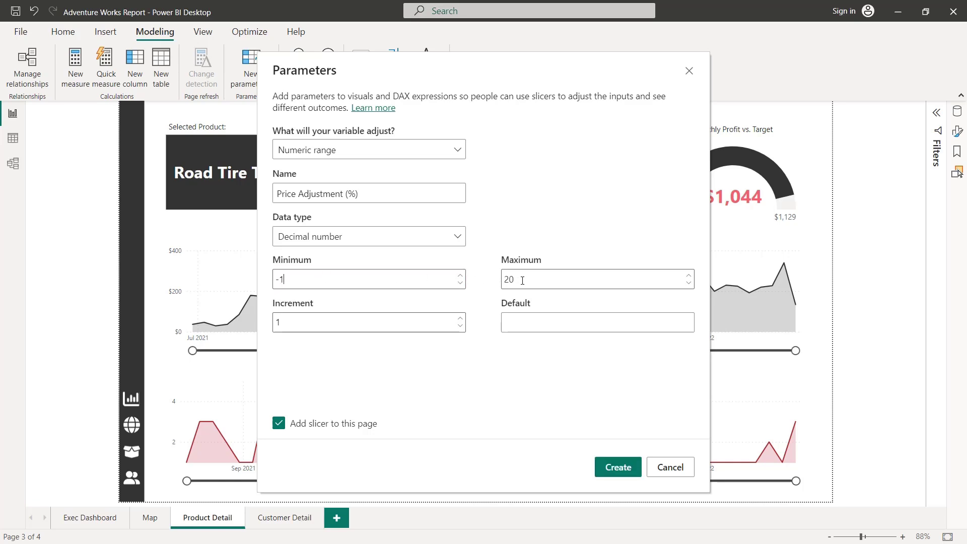
pyautogui.press('Tab')
pyautogui.write('1')
pyautogui.press('BackSpace')
pyautogui.write('0.1')
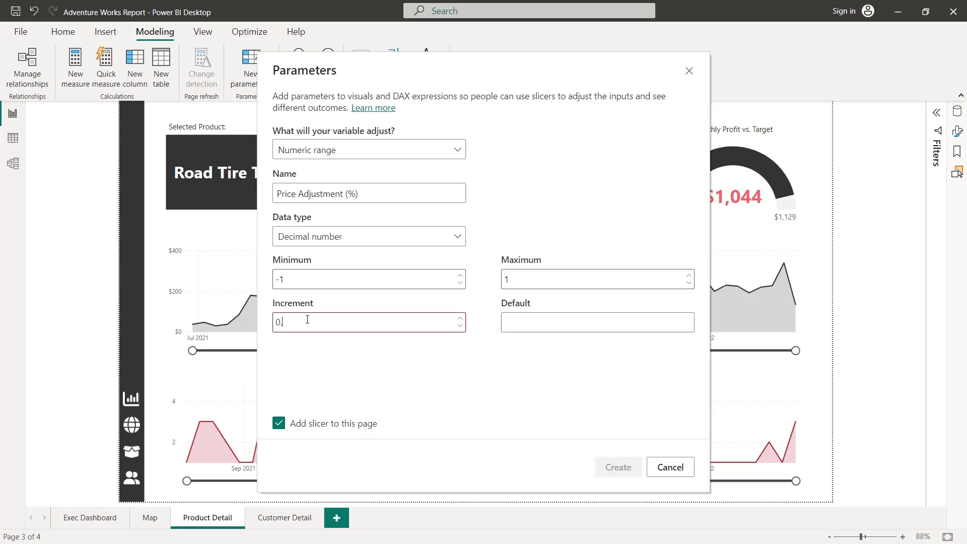
pyautogui.click(539, 327)
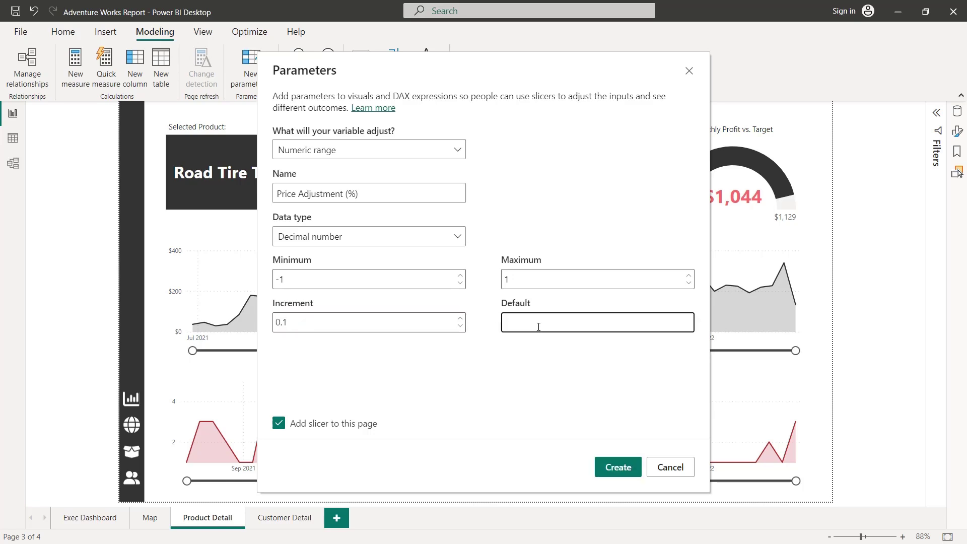
pyautogui.write('0')
pyautogui.click(619, 467)
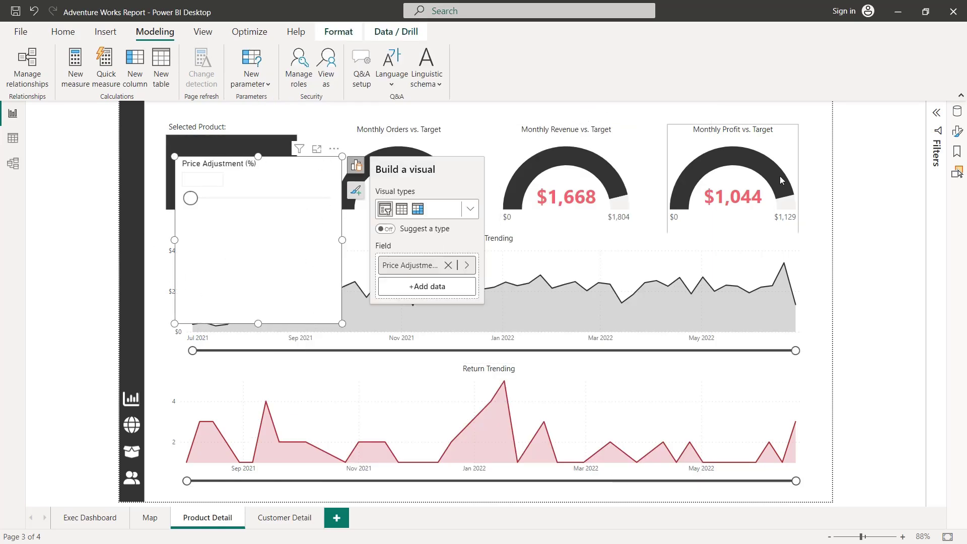
# Step: Expand the Price Adjustment (%) table and view its GENERATESERIES column and SELECTEDVALUE measure formulas
pyautogui.click(950, 115)
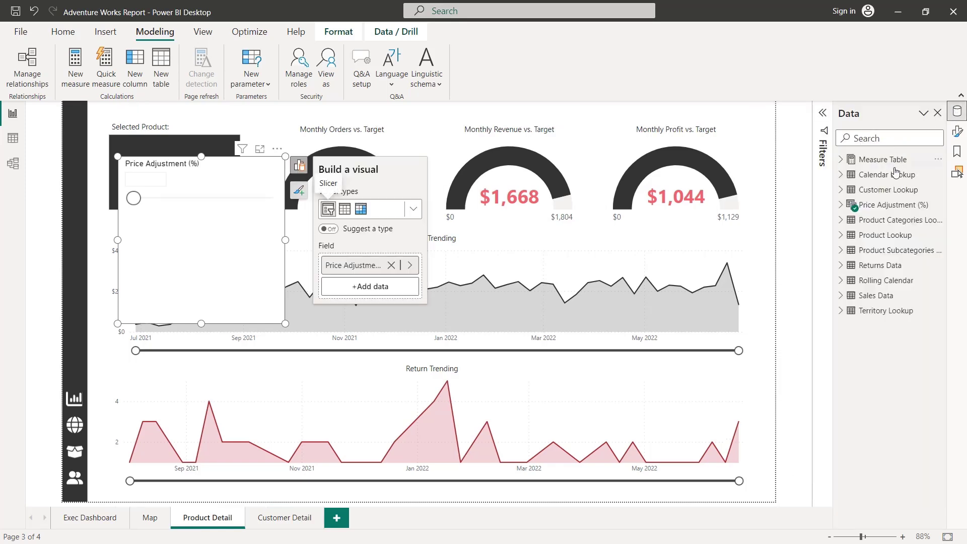
pyautogui.moveTo(890, 206)
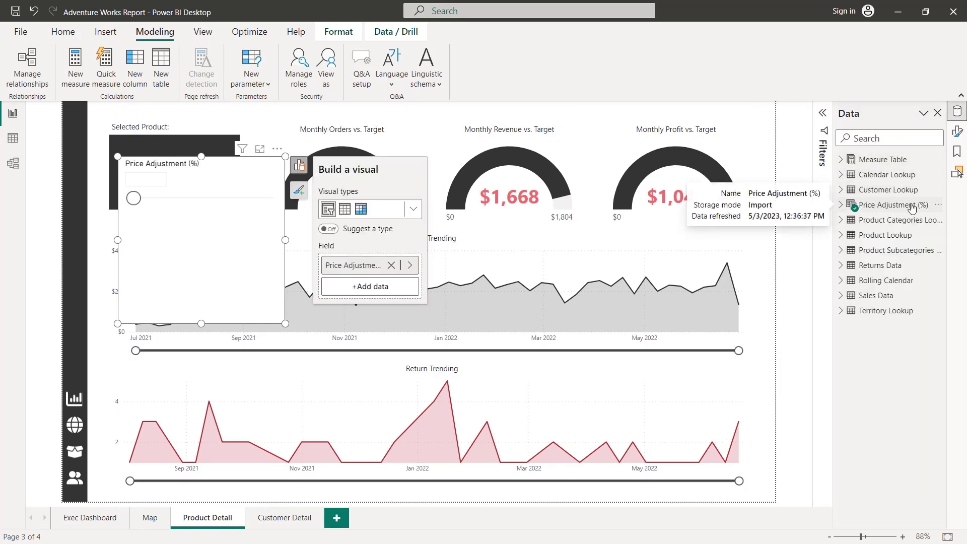
pyautogui.click(841, 206)
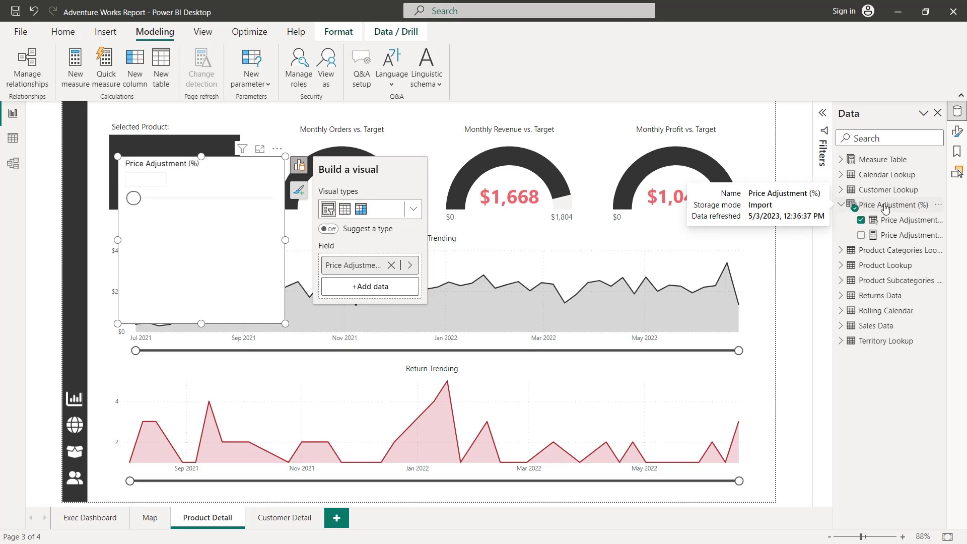
pyautogui.click(894, 221)
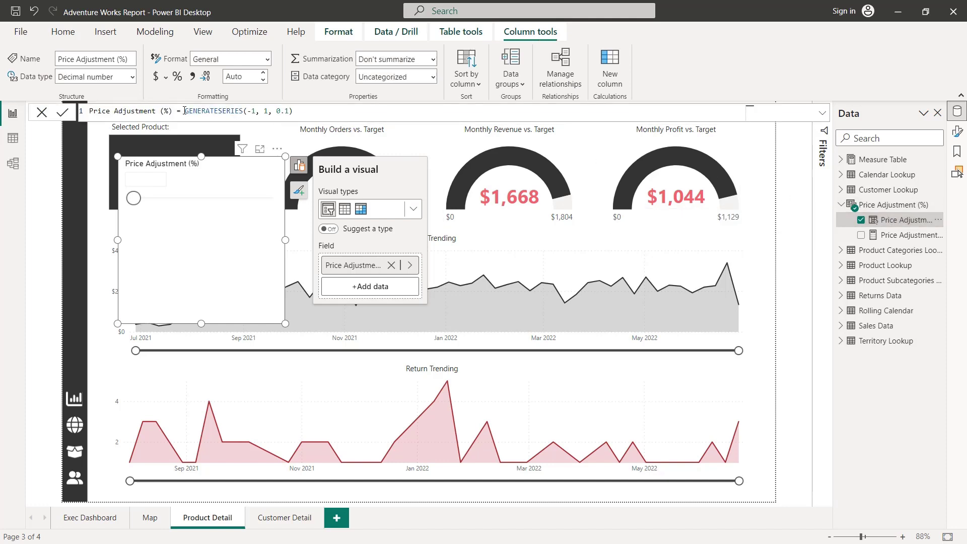
pyautogui.click(882, 236)
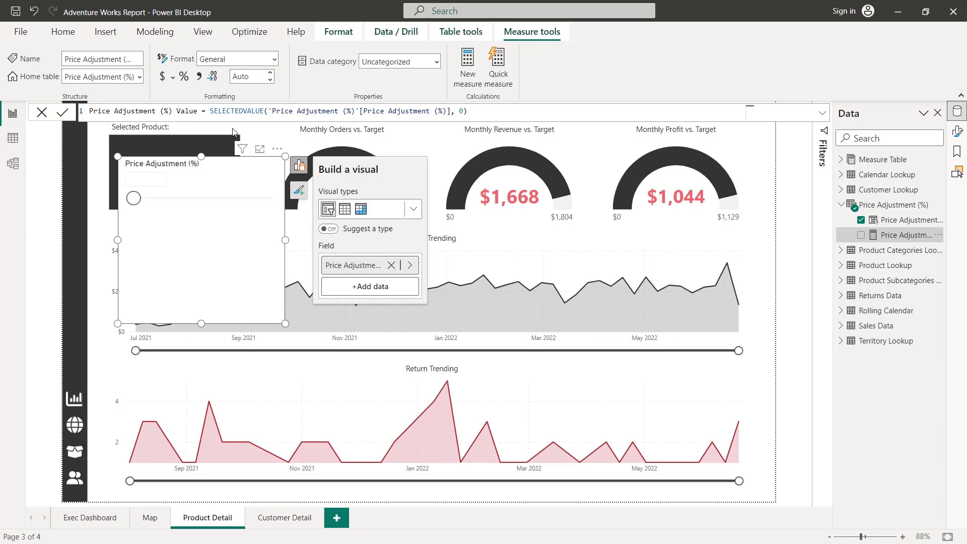
# Step: Move the slicer to the left, narrow the Profit Trending chart, and shrink the slicer beside it
pyautogui.moveTo(242, 188); pyautogui.dragTo(233, 243)
pyautogui.click(499, 245)
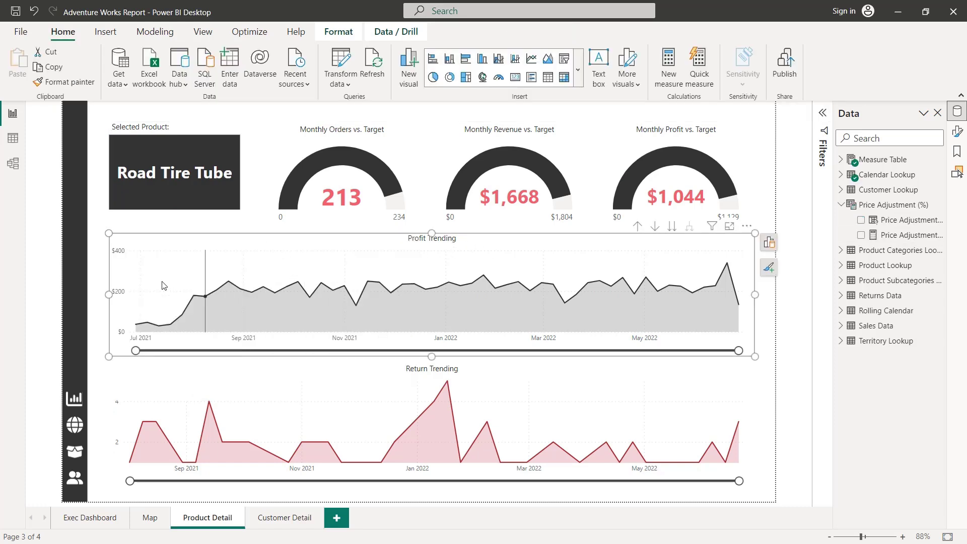
pyautogui.moveTo(107, 300); pyautogui.dragTo(238, 298)
pyautogui.click(152, 310)
pyautogui.moveTo(276, 399); pyautogui.dragTo(223, 357)
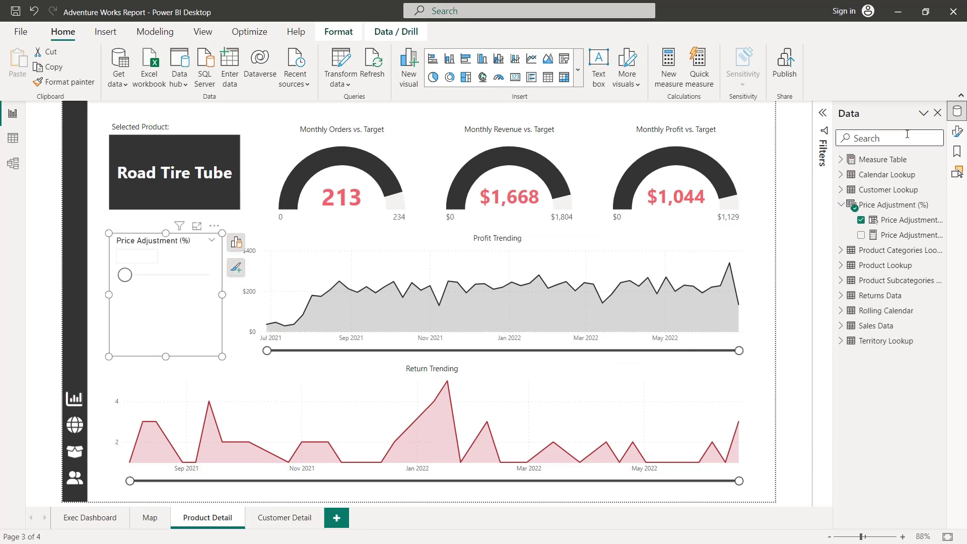
# Step: Give the slicer header Segoe UI font at size 10, keeping the Single Value style
pyautogui.click(958, 131)
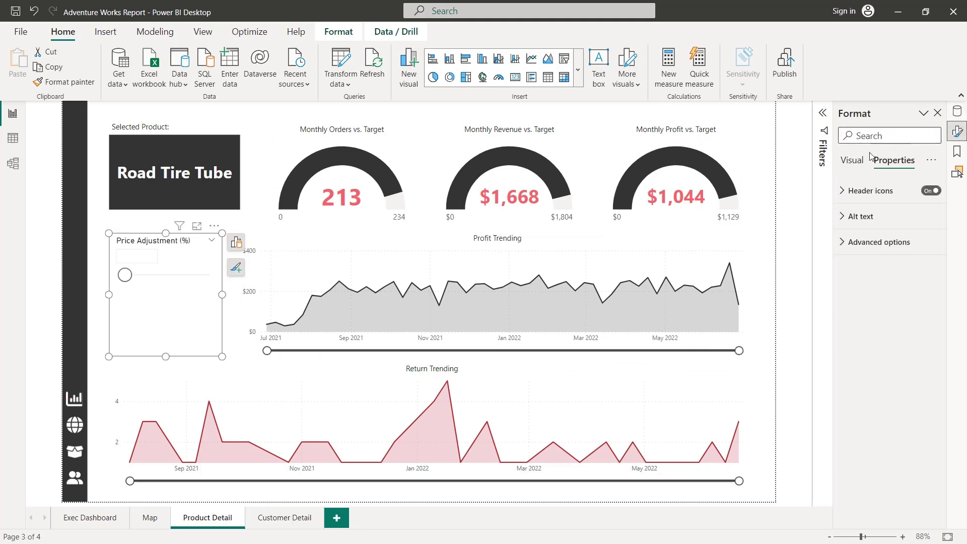
pyautogui.click(852, 162)
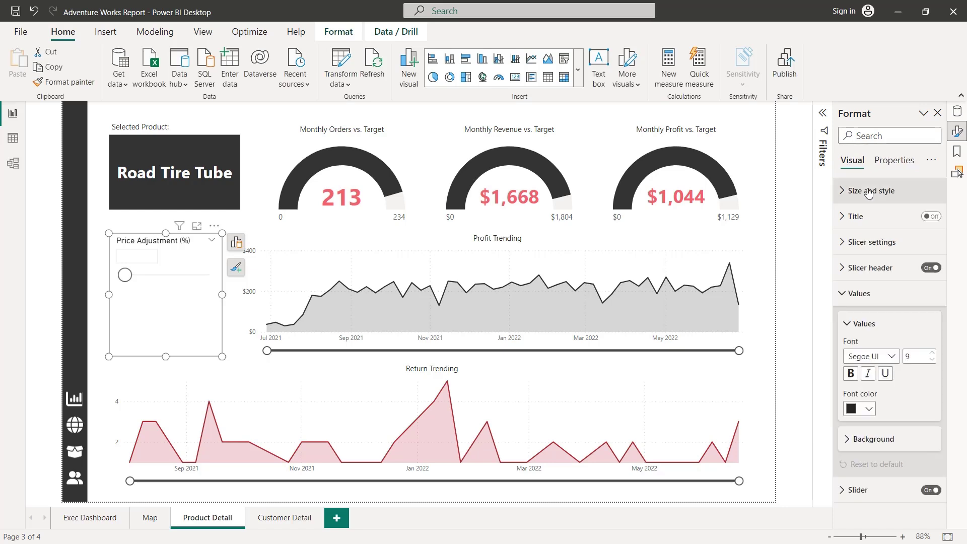
pyautogui.click(860, 277)
pyautogui.click(883, 364)
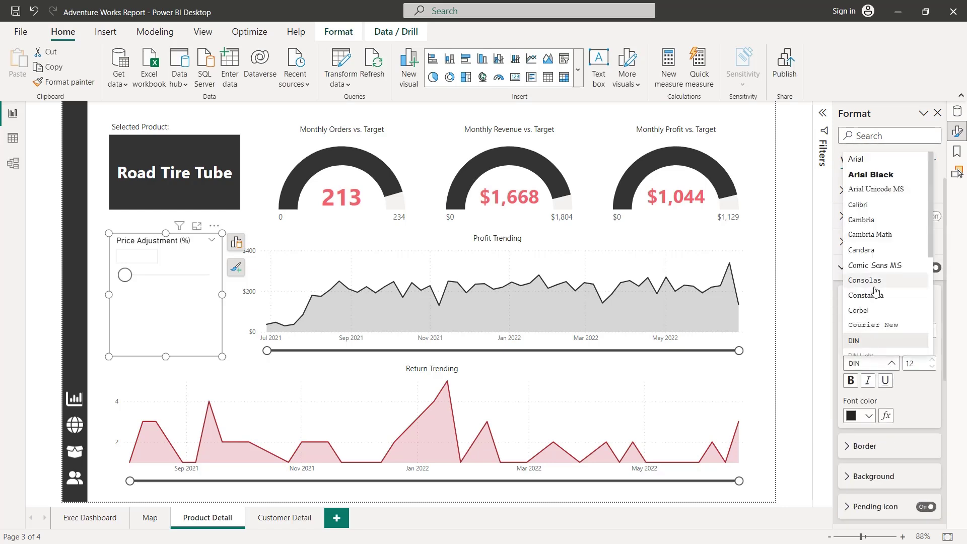
pyautogui.scroll(-3, 876, 291)
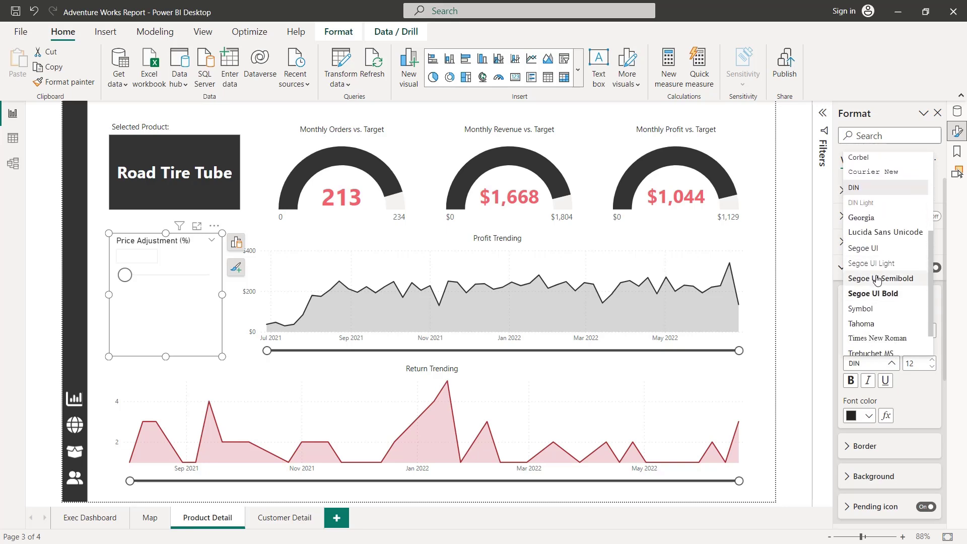
pyautogui.click(876, 248)
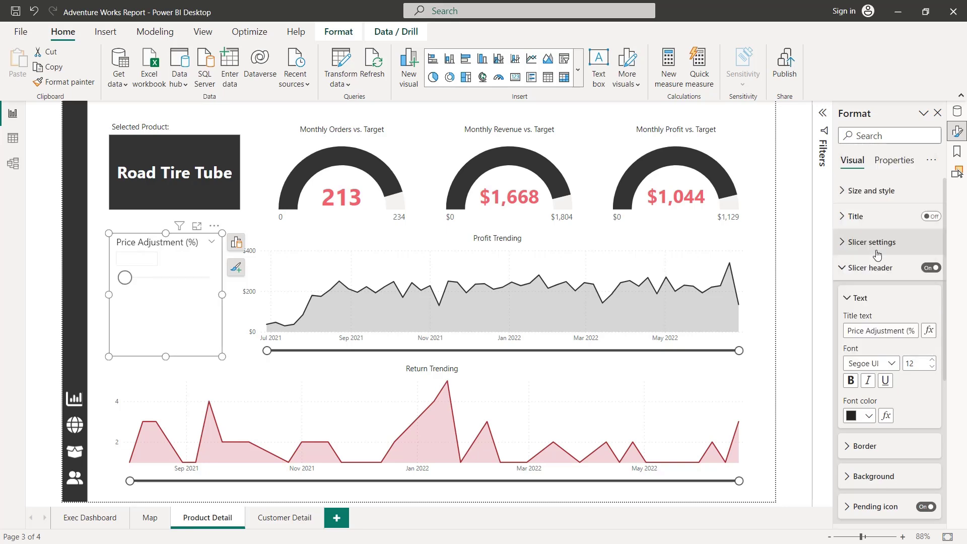
pyautogui.click(932, 368)
pyautogui.click(932, 367)
pyautogui.click(872, 267)
pyautogui.click(861, 244)
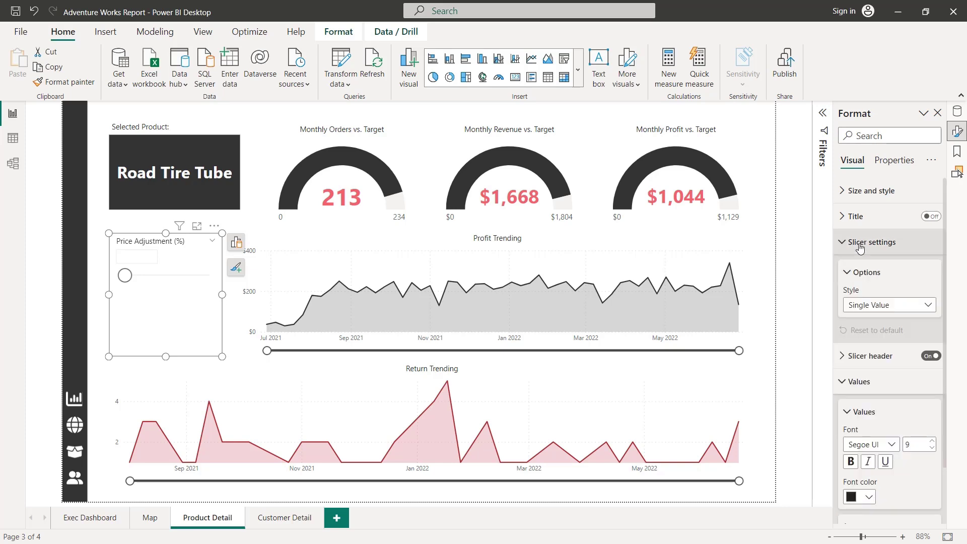
pyautogui.click(881, 308)
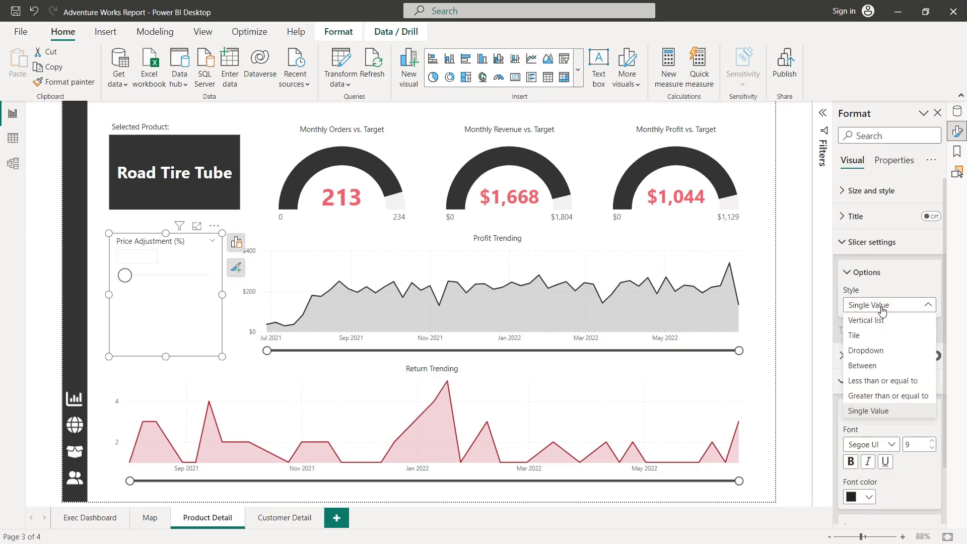
pyautogui.click(882, 309)
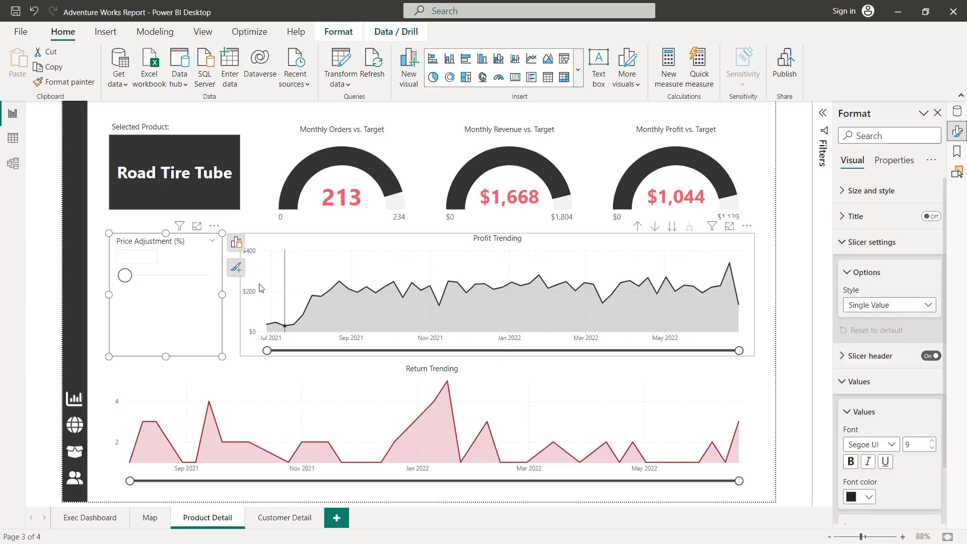
# Step: Test the Price Adjustment slider, then shorten, lower slightly and widen the slicer
pyautogui.moveTo(125, 276); pyautogui.dragTo(167, 280)
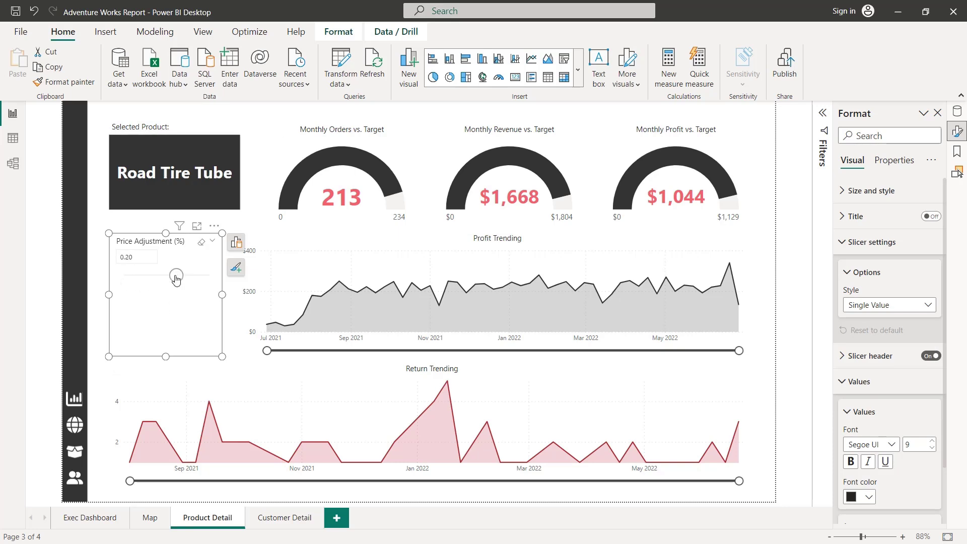
pyautogui.moveTo(171, 279)
pyautogui.mouseDown()
pyautogui.moveTo(213, 281)
pyautogui.moveTo(121, 277)
pyautogui.moveTo(168, 278)
pyautogui.mouseUp()
pyautogui.moveTo(165, 356); pyautogui.dragTo(168, 320)
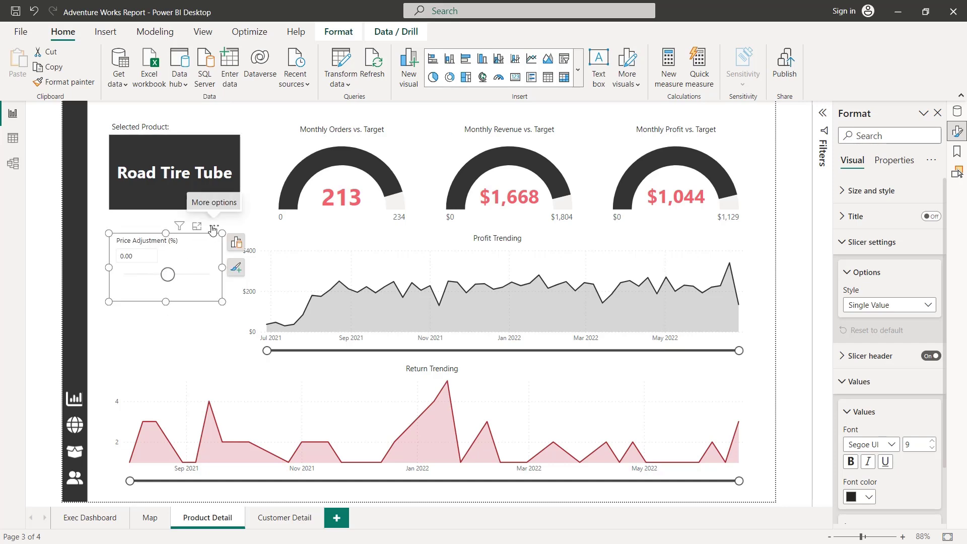
pyautogui.moveTo(212, 231); pyautogui.dragTo(211, 237)
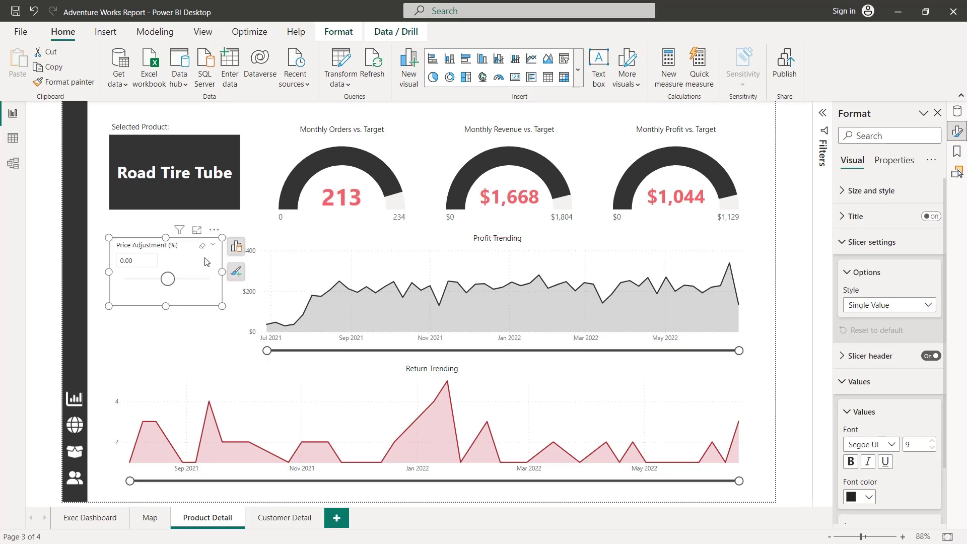
pyautogui.moveTo(222, 272); pyautogui.dragTo(233, 275)
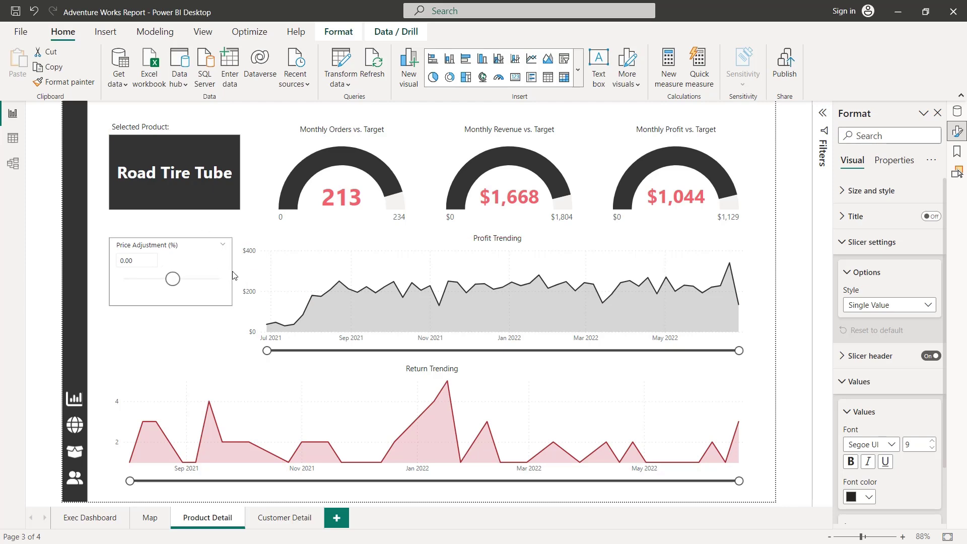
pyautogui.click(196, 331)
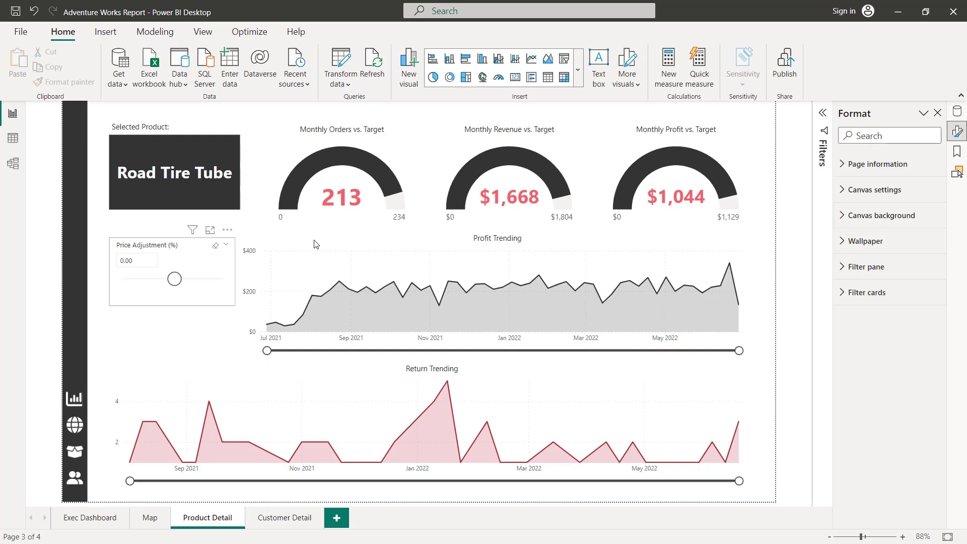
pyautogui.moveTo(382, 261)
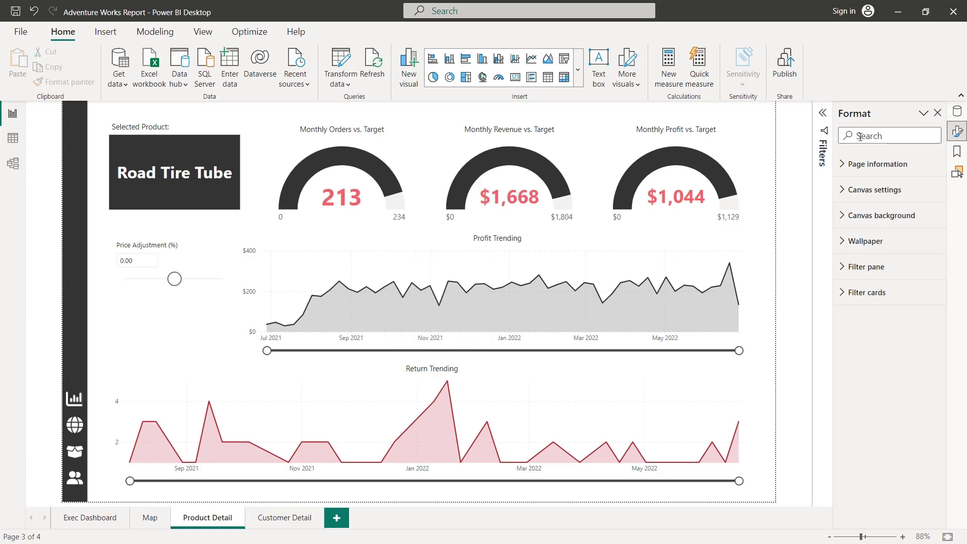
# Step: Start a new Measure Table measure: Adjusted Price = [Average Retail Price] *
pyautogui.click(959, 113)
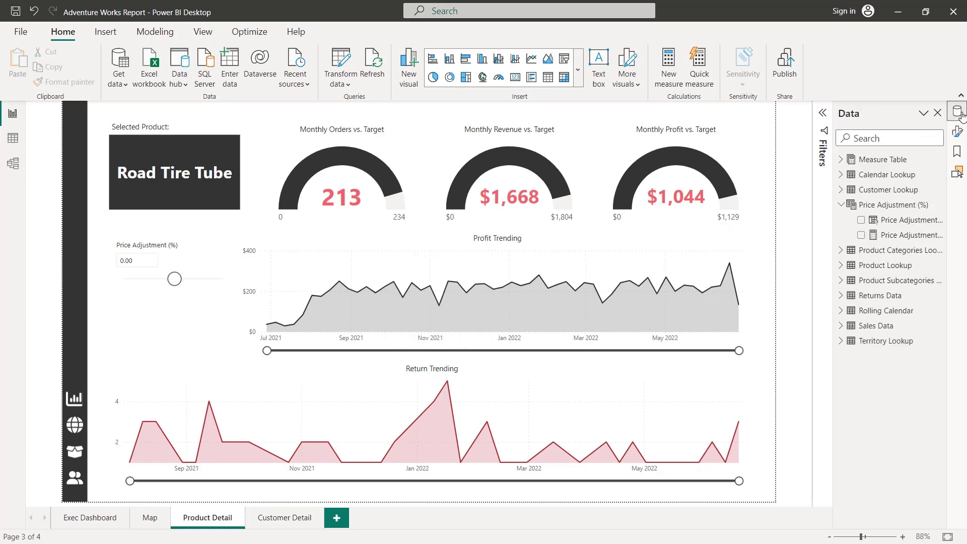
pyautogui.click(900, 160)
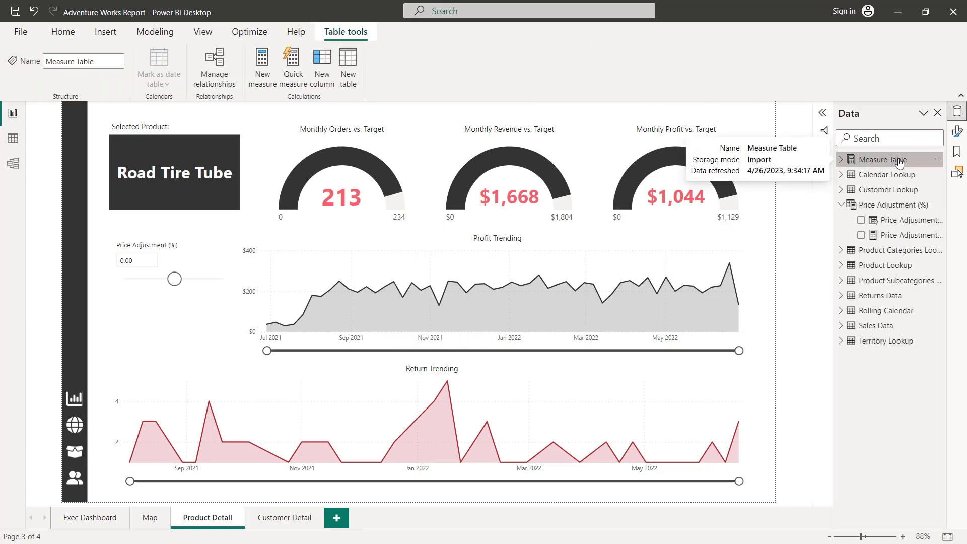
pyautogui.click(257, 64)
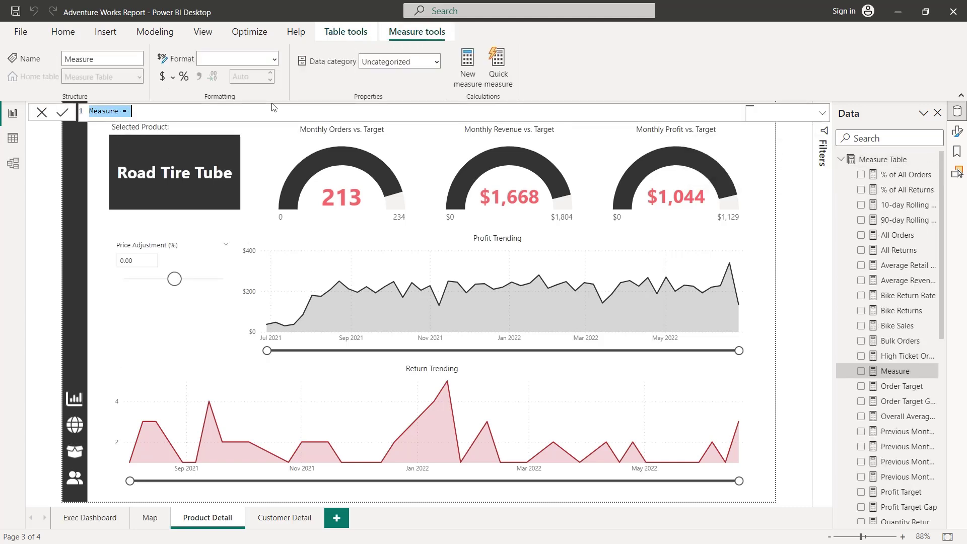
pyautogui.write('Adjusted Price = ')
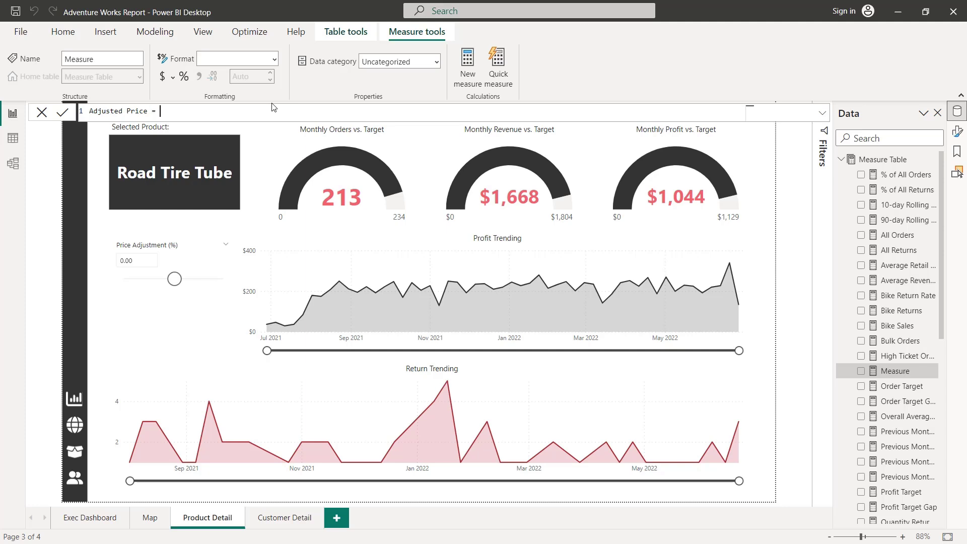
pyautogui.write('[average')
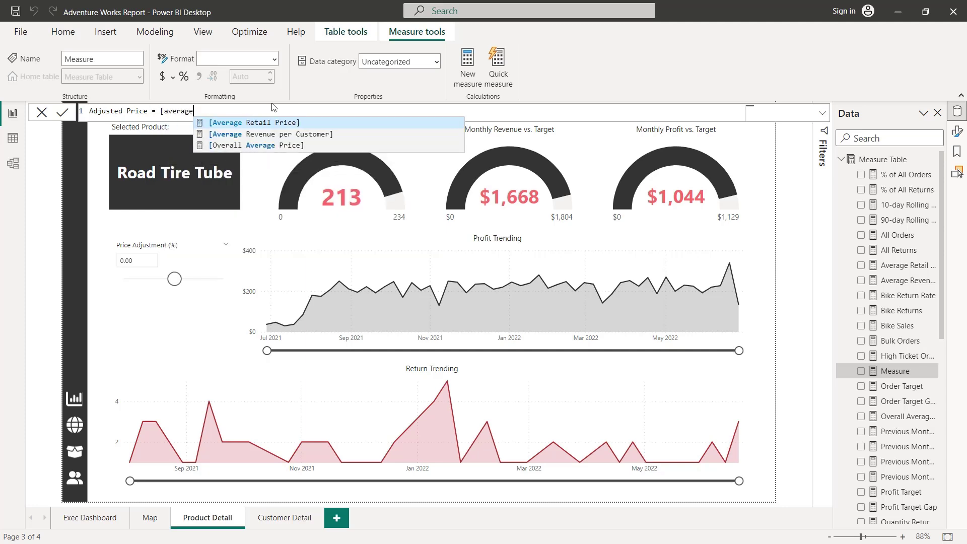
pyautogui.press('Tab')
pyautogui.write('*')
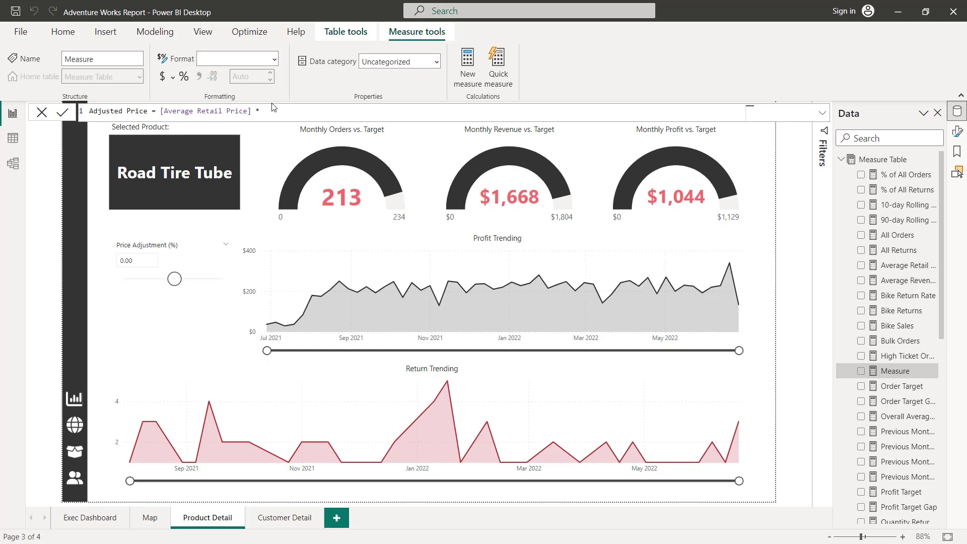
# Step: Finish the formula with (1 + 'Price Adjustment (%)'[Price Adjustment (%) Value]) and commit it
pyautogui.write('(1+price')
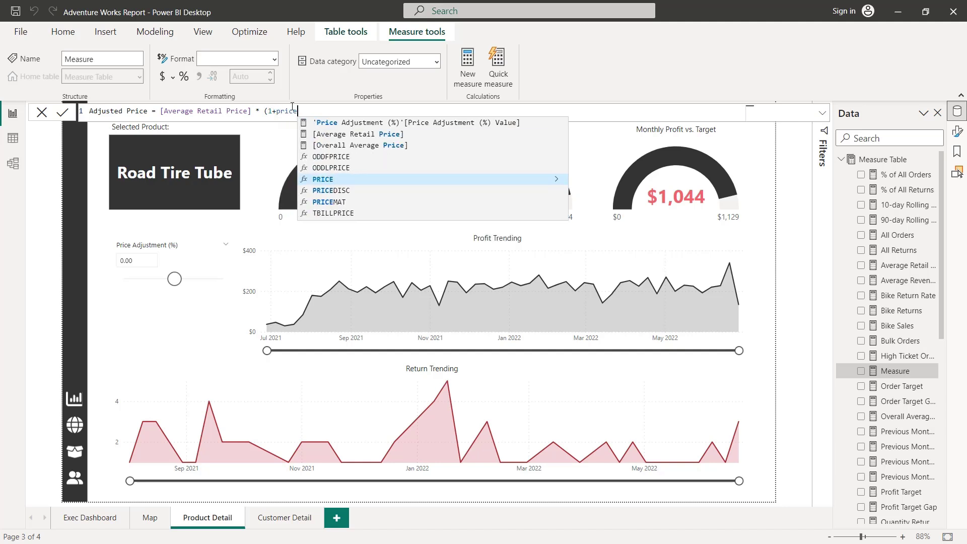
pyautogui.click(418, 128)
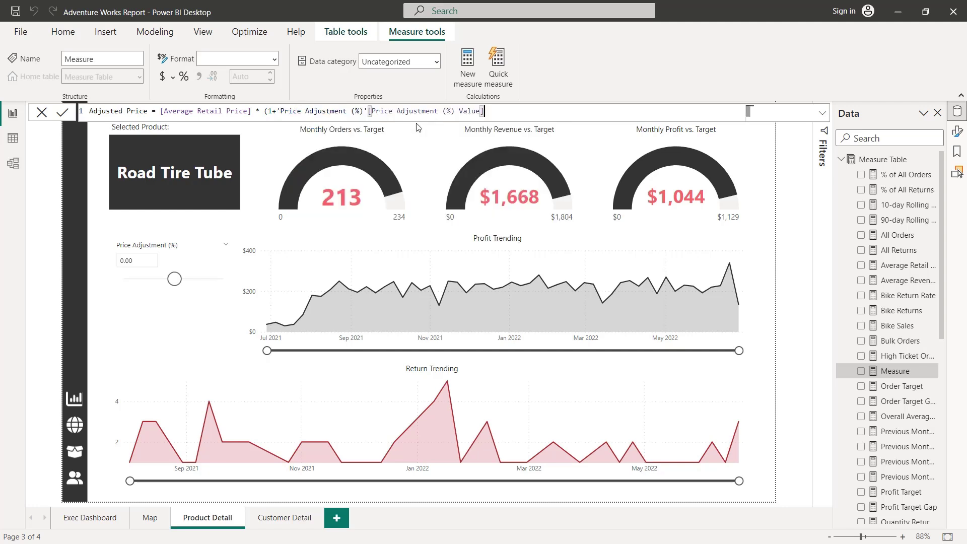
pyautogui.click(277, 112)
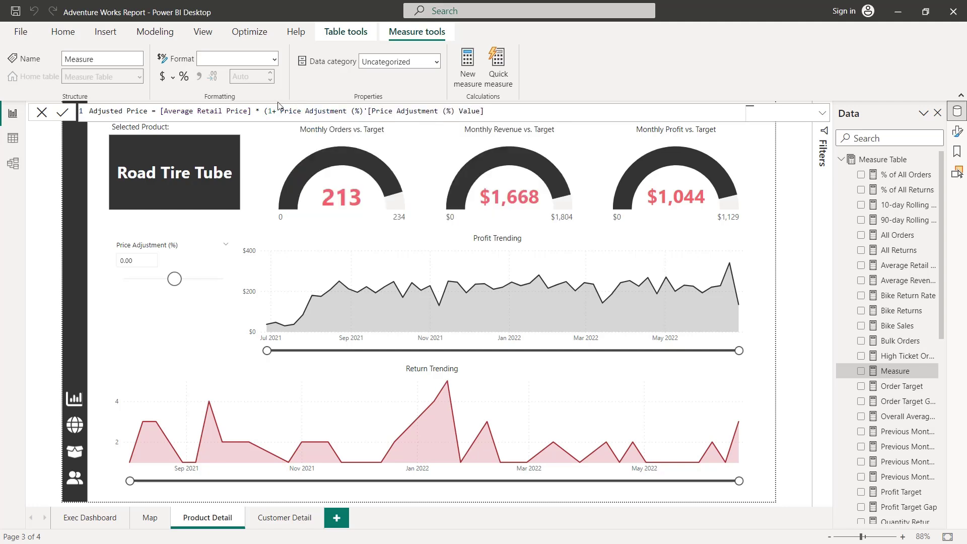
pyautogui.press('BackSpace')
pyautogui.write("+ '")
pyautogui.click(511, 113)
pyautogui.write(')')
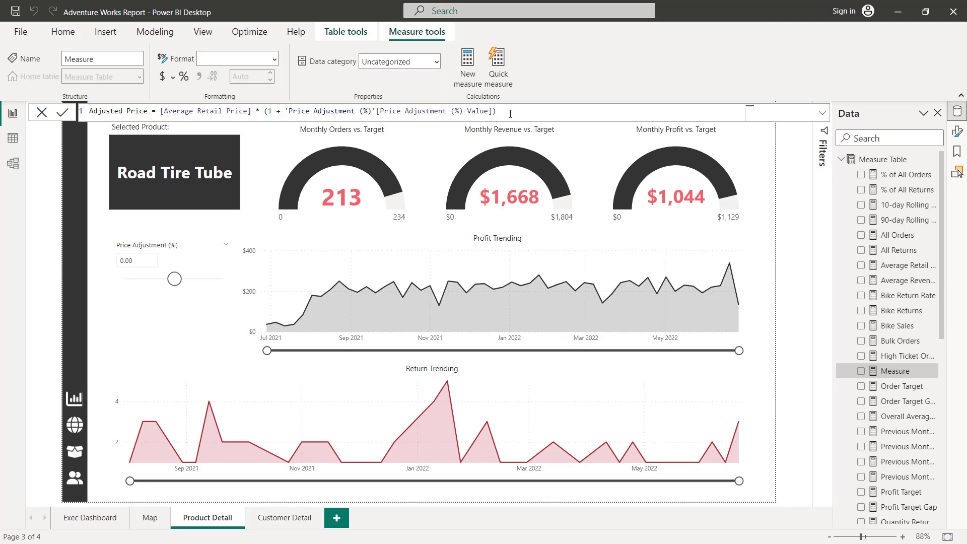
pyautogui.press('Return')
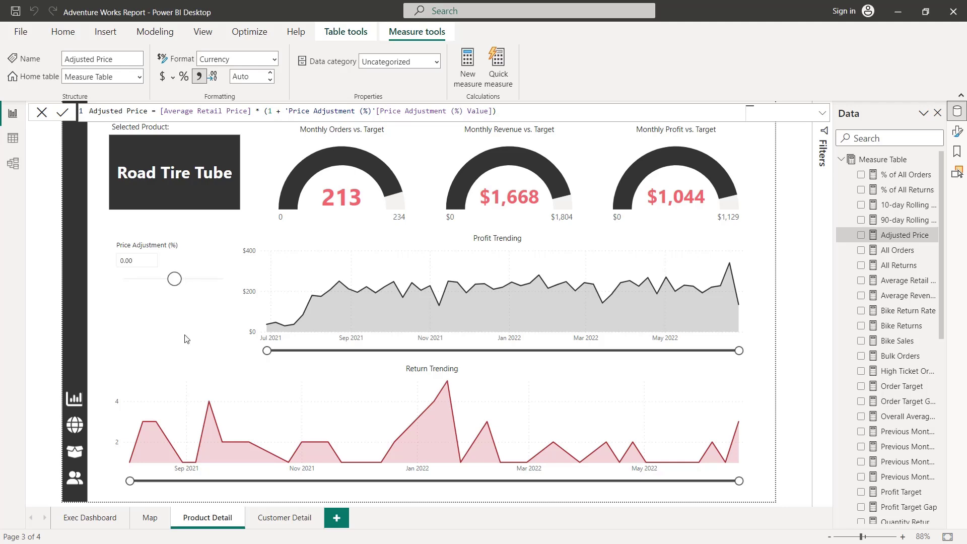
# Step: Select the whole Total Revenue measure formula for copying
pyautogui.scroll(-4, 894, 344)
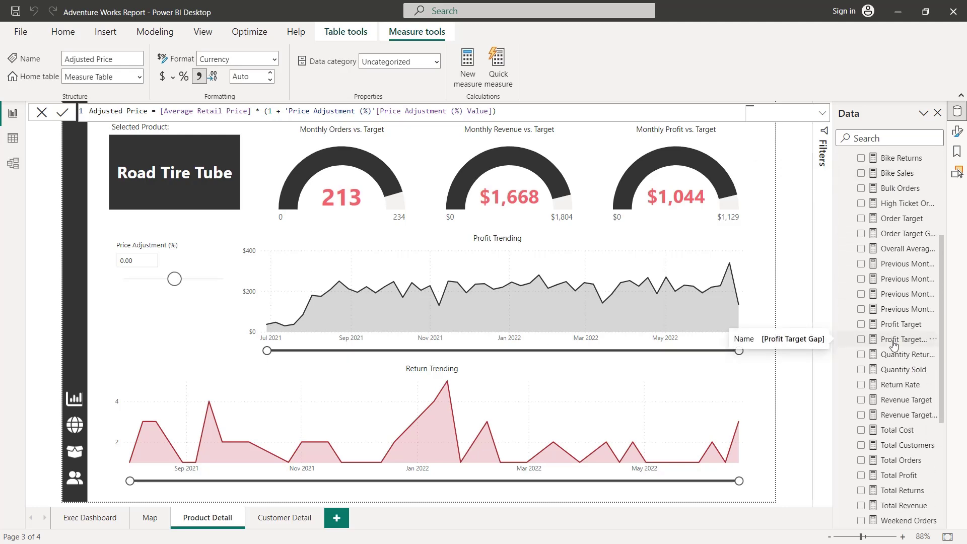
pyautogui.scroll(-1, 895, 353)
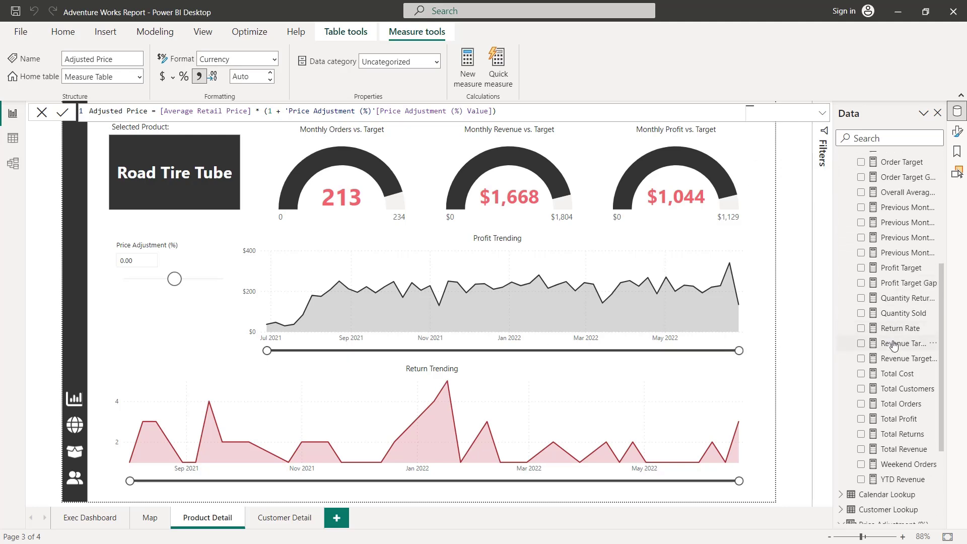
pyautogui.click(903, 450)
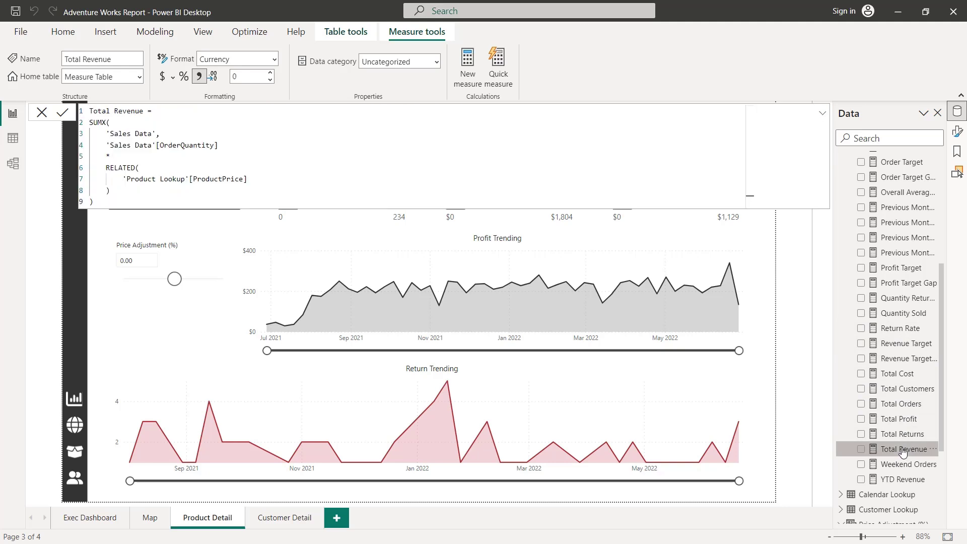
pyautogui.click(197, 145)
pyautogui.hotkey('ctrl', 'a')
pyautogui.hotkey('ctrl', 'c')
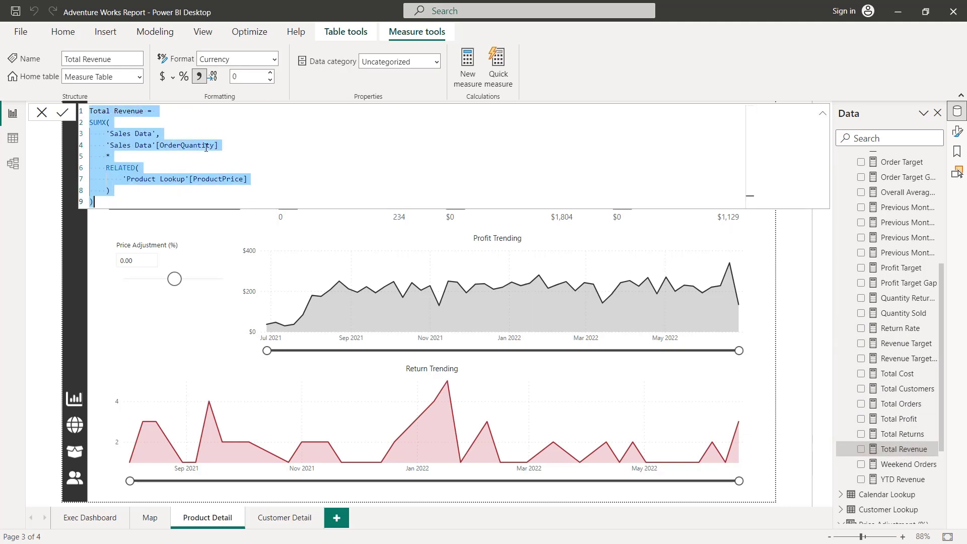
# Step: Paste the formula into a new Measure Table measure and rename it Adjusted Revenue
pyautogui.scroll(5, 851, 227)
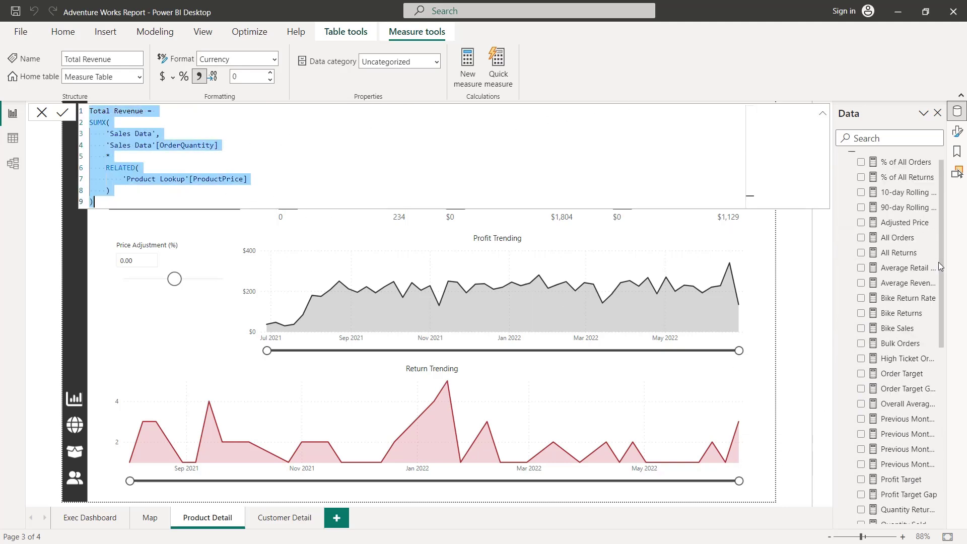
pyautogui.click(863, 160)
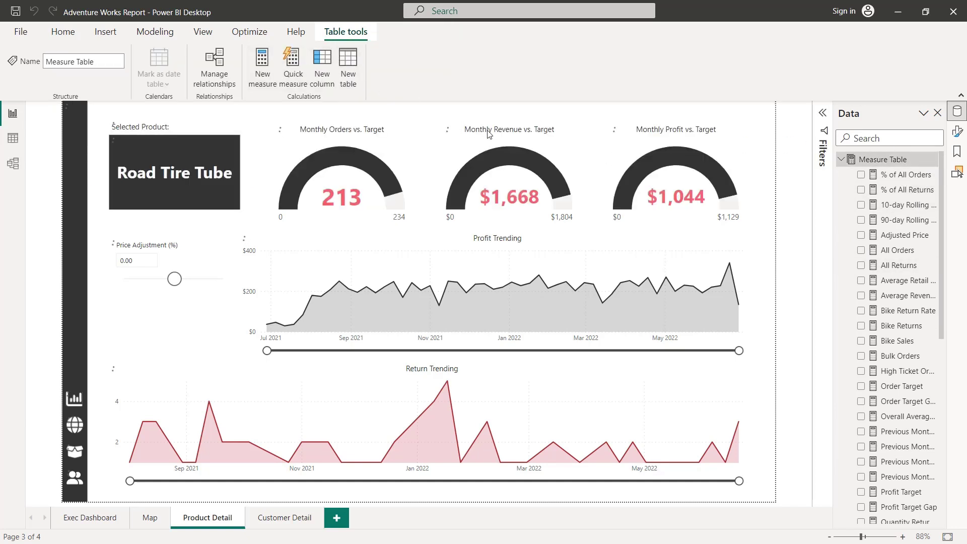
pyautogui.click(262, 65)
pyautogui.hotkey('ctrl', 'a')
pyautogui.hotkey('ctrl', 'v')
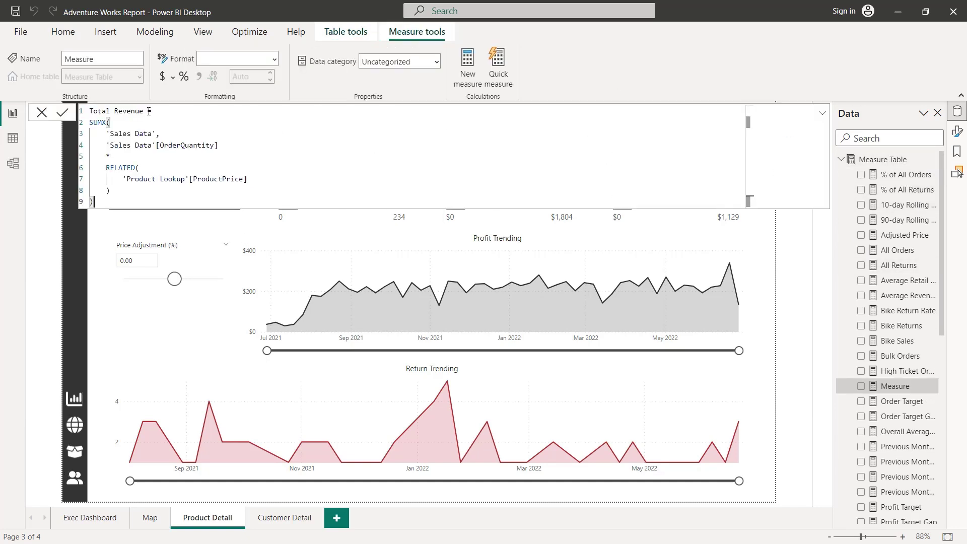
pyautogui.doubleClick(111, 111)
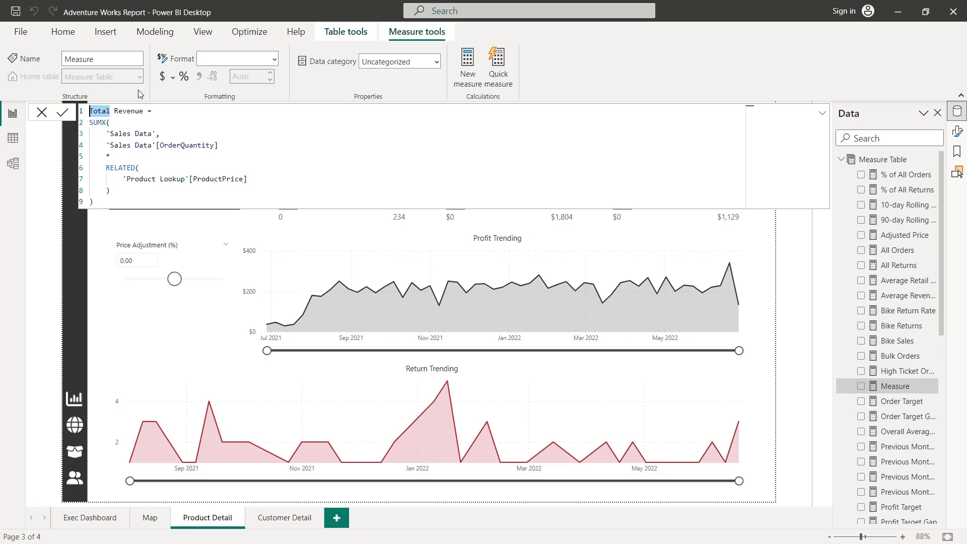
pyautogui.write('Adjusted')
# Step: Replace the RELATED price lookup with [Adjusted Price], fix the parenthesis and commit
pyautogui.moveTo(103, 168); pyautogui.dragTo(127, 190)
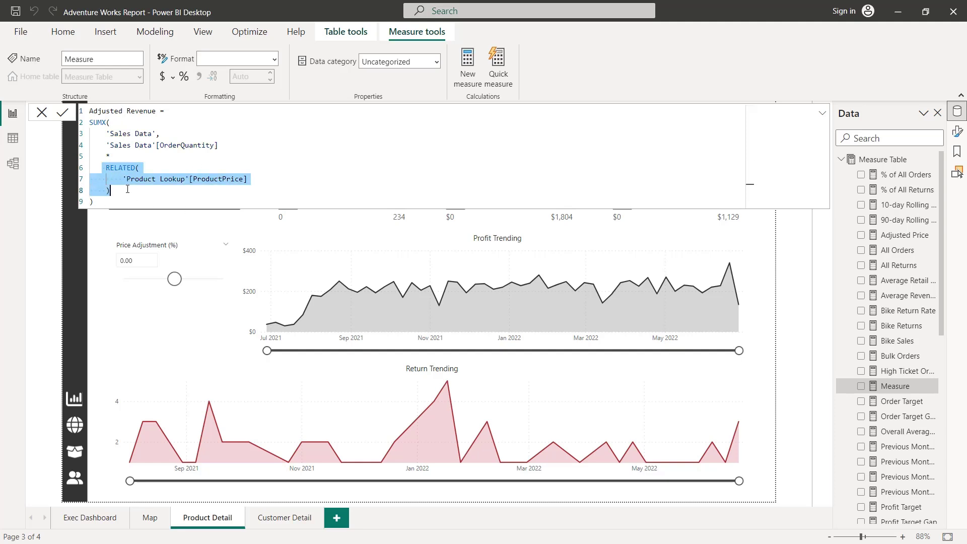
pyautogui.press('Delete')
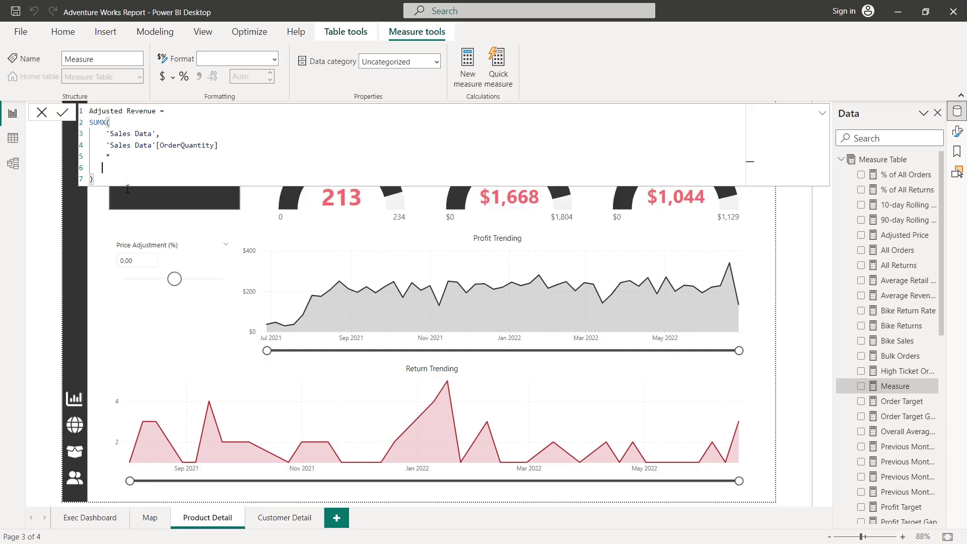
pyautogui.write('adju')
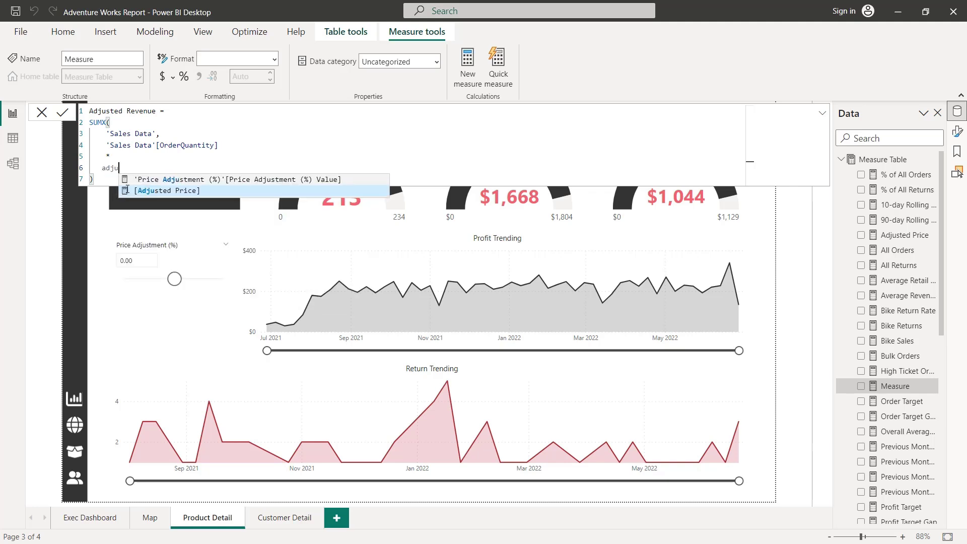
pyautogui.click(127, 190)
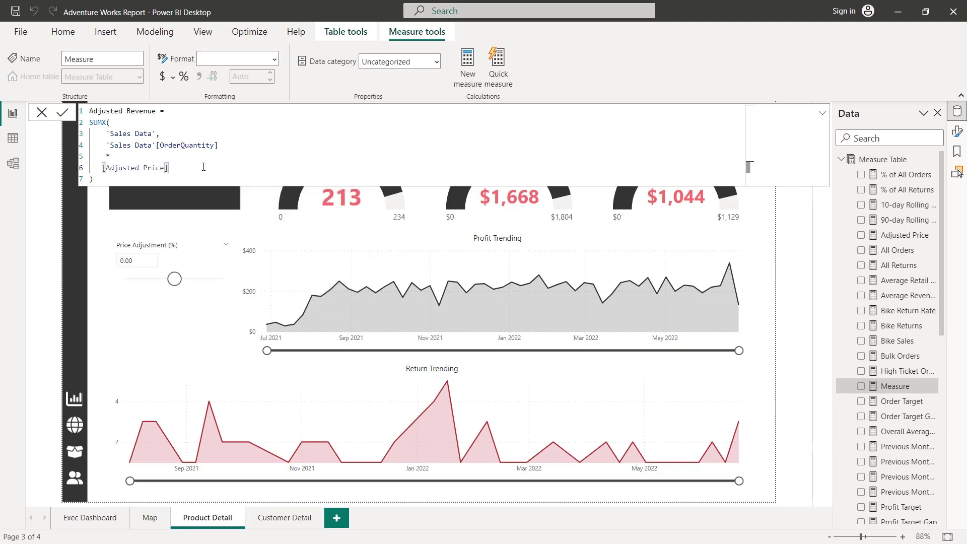
pyautogui.write(')')
pyautogui.press('Return')
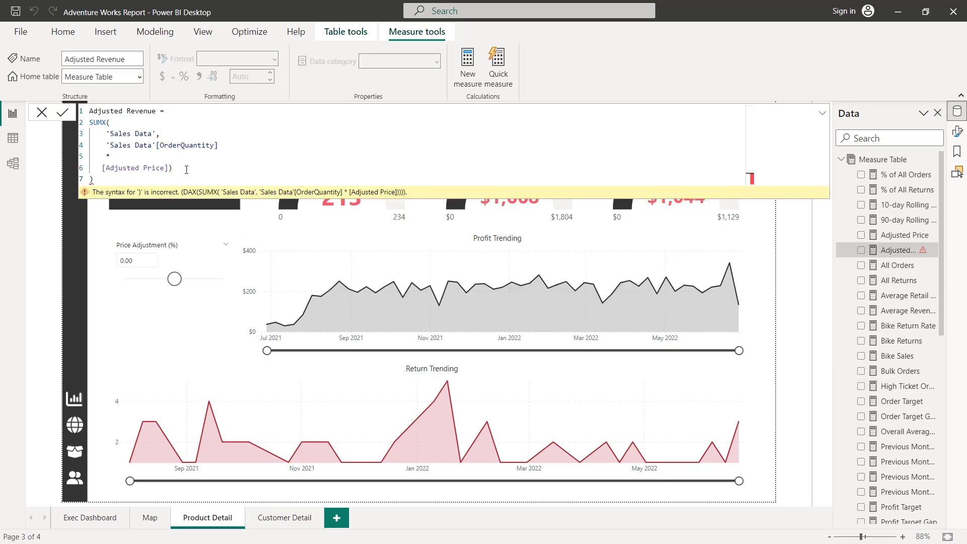
pyautogui.press('BackSpace')
pyautogui.press('BackSpace')
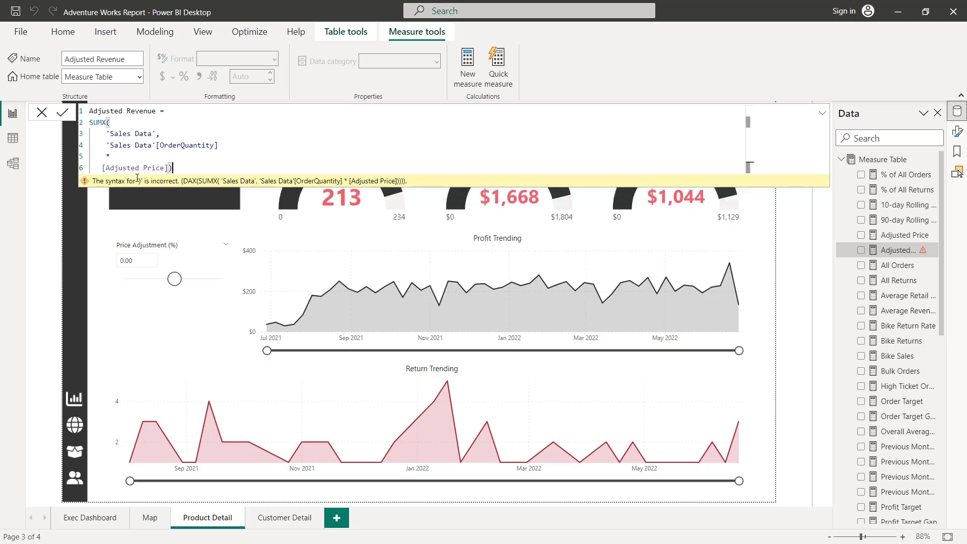
pyautogui.press('Return')
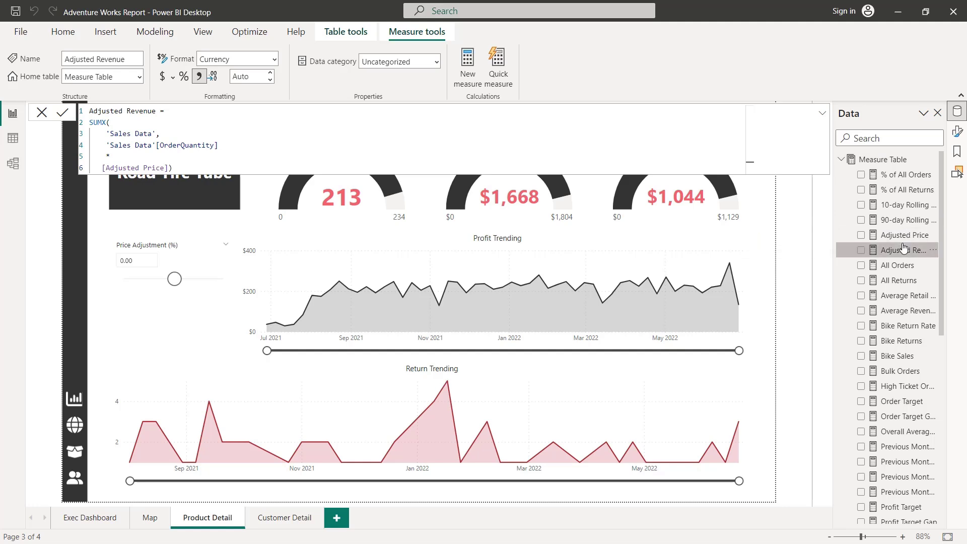
pyautogui.scroll(-3, 915, 343)
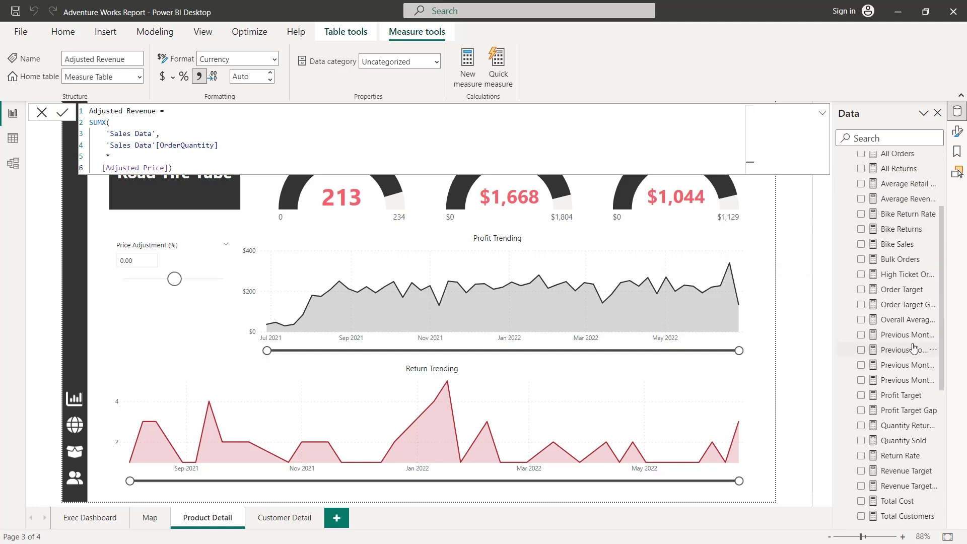
pyautogui.scroll(-3, 914, 347)
# Step: Copy the Total Profit formula into a new Measure Table measure named Adjusted Profit
pyautogui.click(899, 434)
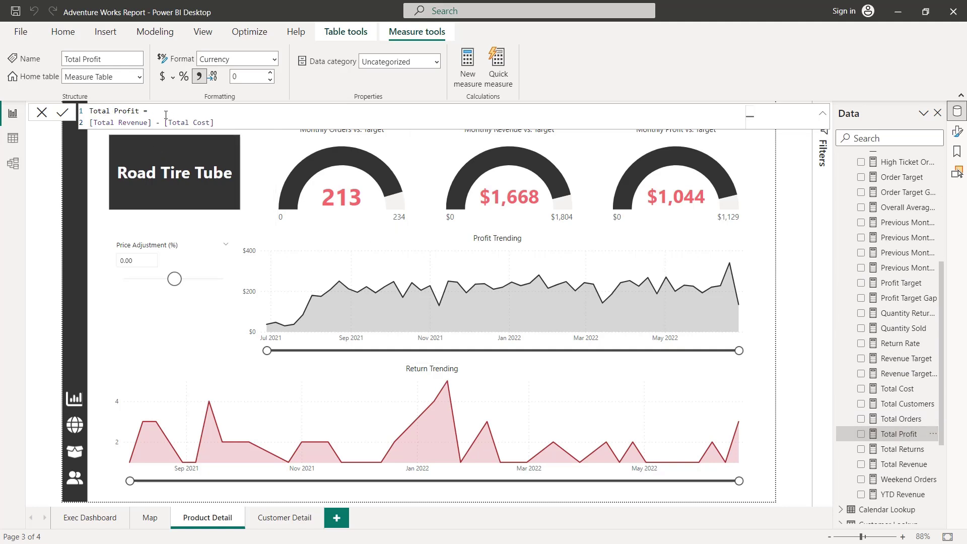
pyautogui.hotkey('ctrl', 'a')
pyautogui.hotkey('ctrl', 'c')
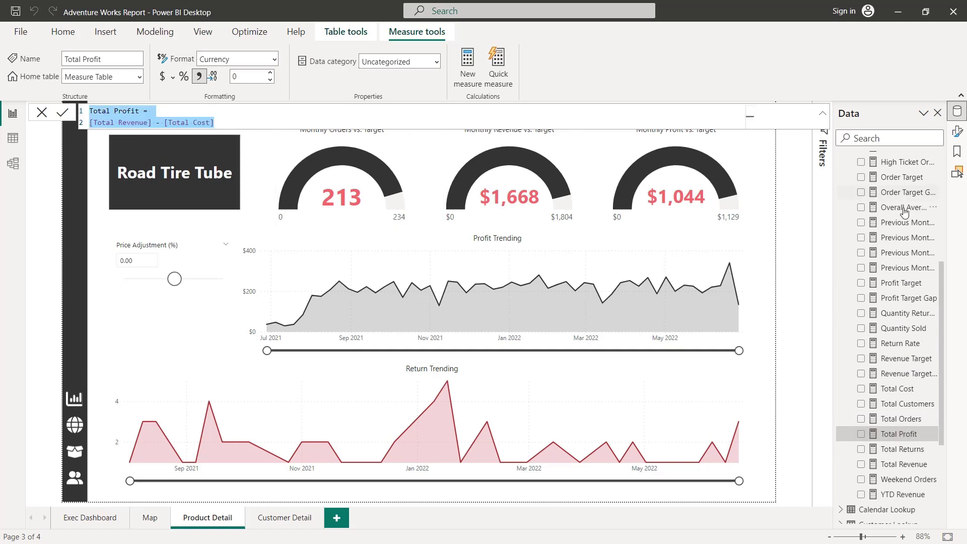
pyautogui.scroll(5, 897, 303)
pyautogui.click(883, 160)
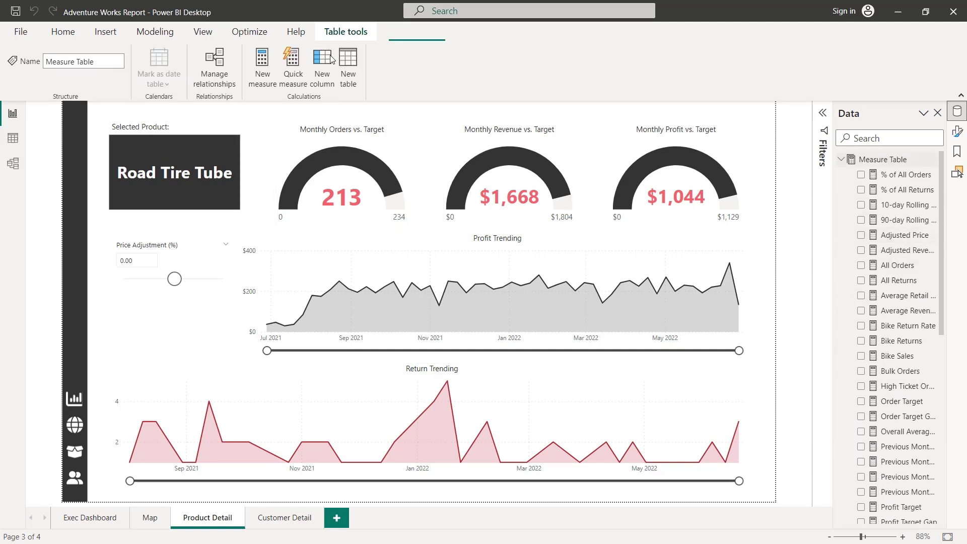
pyautogui.click(263, 74)
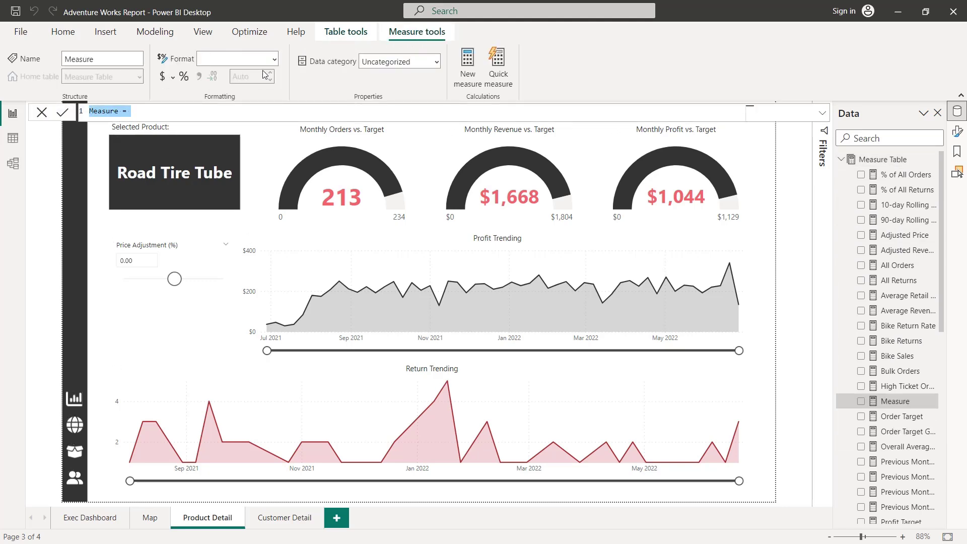
pyautogui.hotkey('ctrl', 'v')
pyautogui.moveTo(111, 111); pyautogui.dragTo(59, 111)
pyautogui.write('Adjusted')
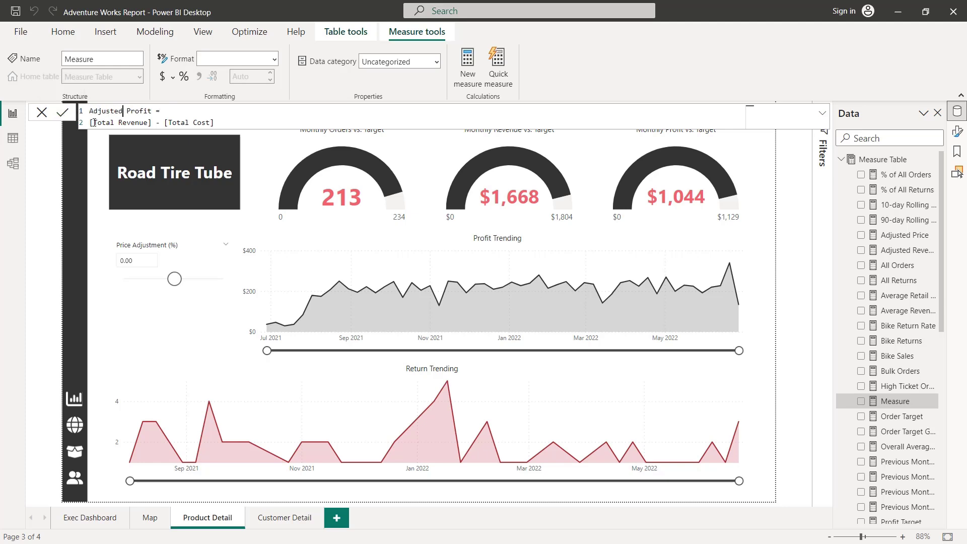
# Step: Swap [Total Revenue] for [Adjusted Revenue] in the formula and commit the measure
pyautogui.moveTo(151, 124); pyautogui.dragTo(87, 127)
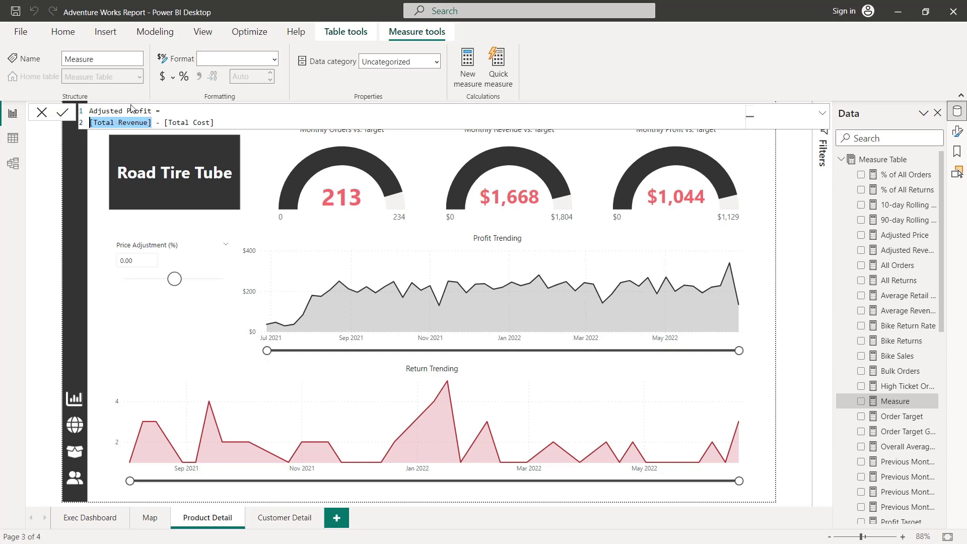
pyautogui.write('adjust')
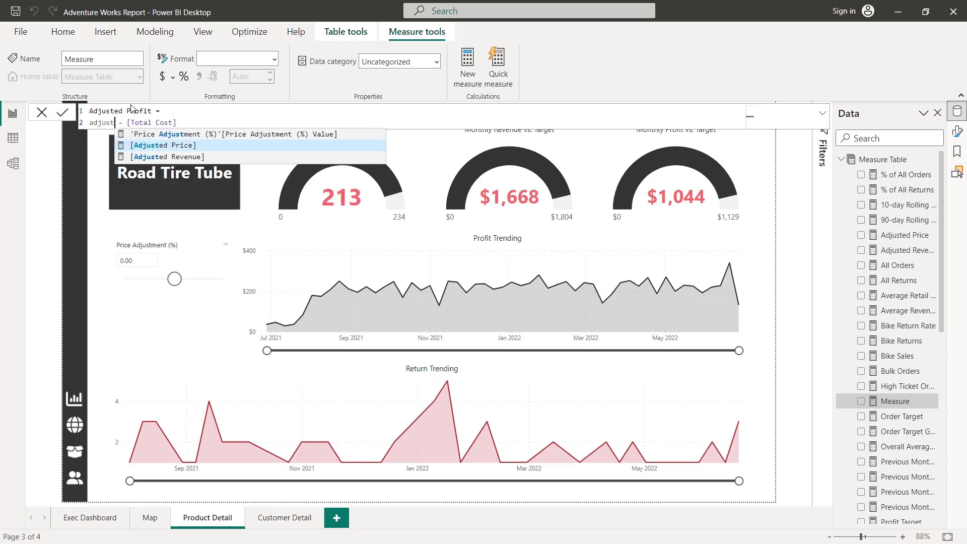
pyautogui.click(166, 156)
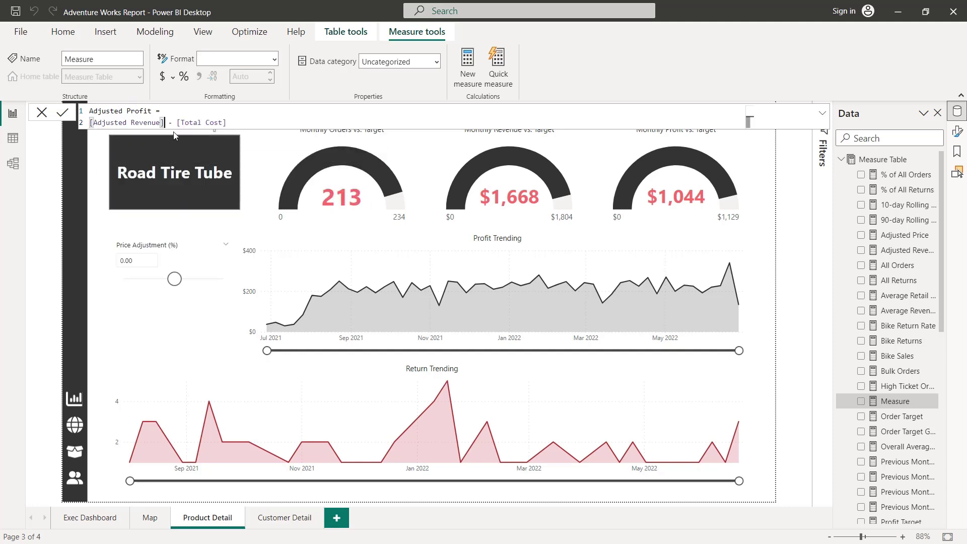
pyautogui.click(239, 123)
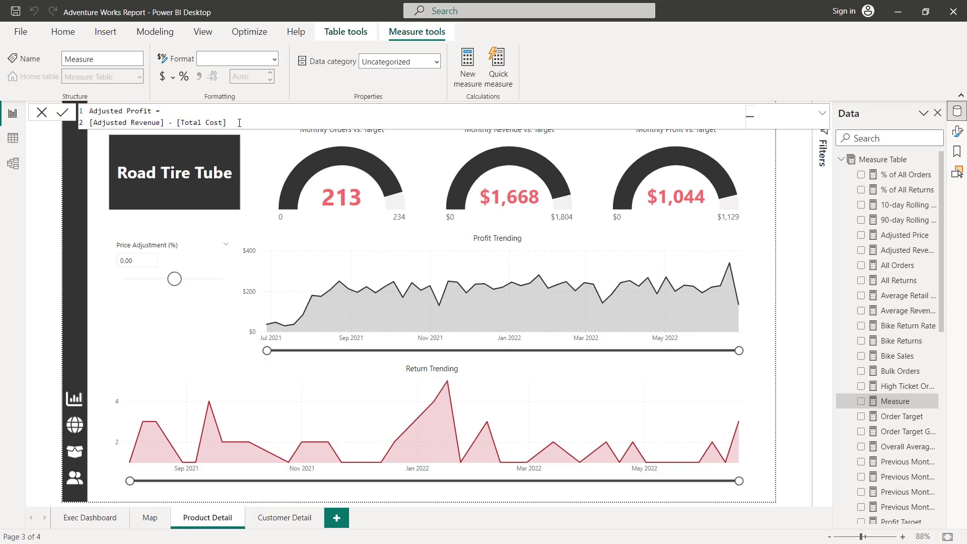
pyautogui.press('Return')
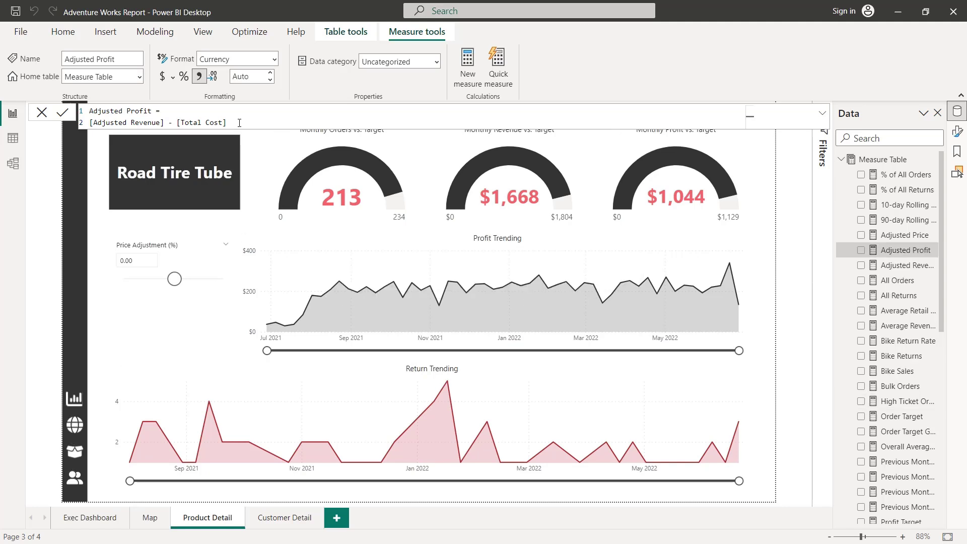
pyautogui.click(823, 114)
pyautogui.click(823, 114)
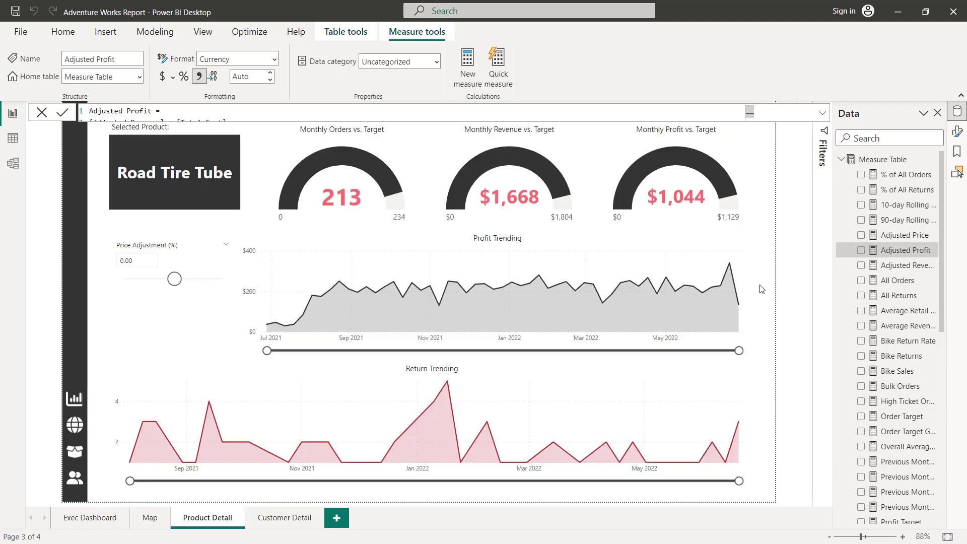
# Step: Change the Profit Trending chart from an area chart to a line chart
pyautogui.click(318, 306)
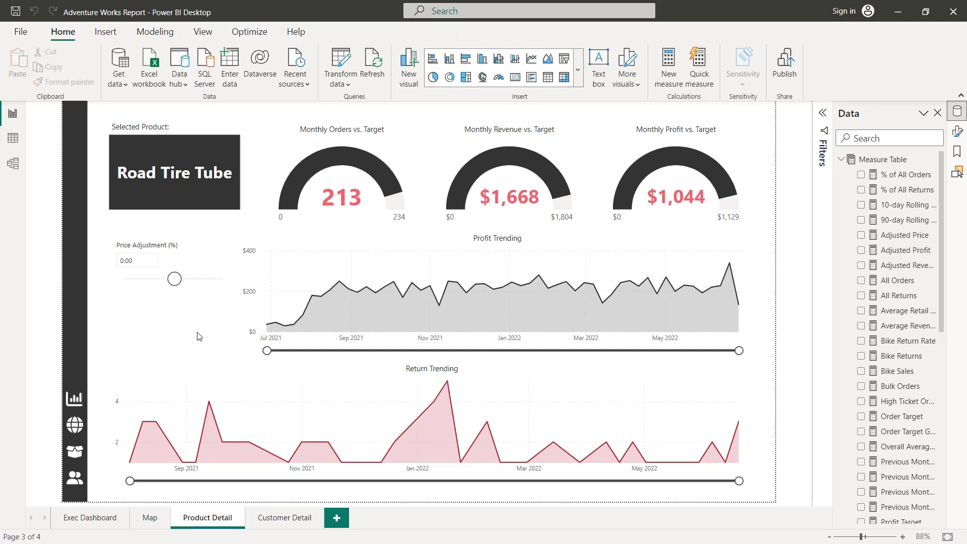
pyautogui.click(323, 241)
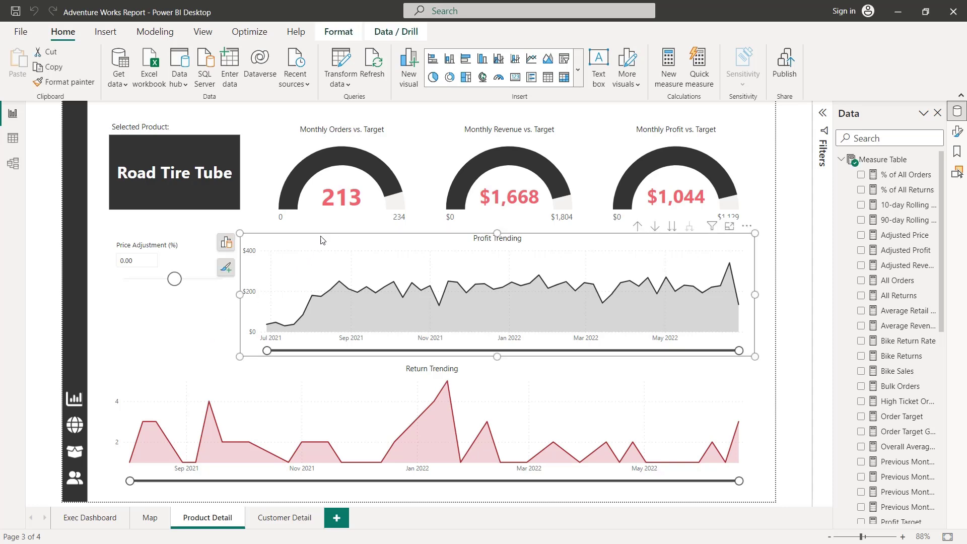
pyautogui.click(226, 243)
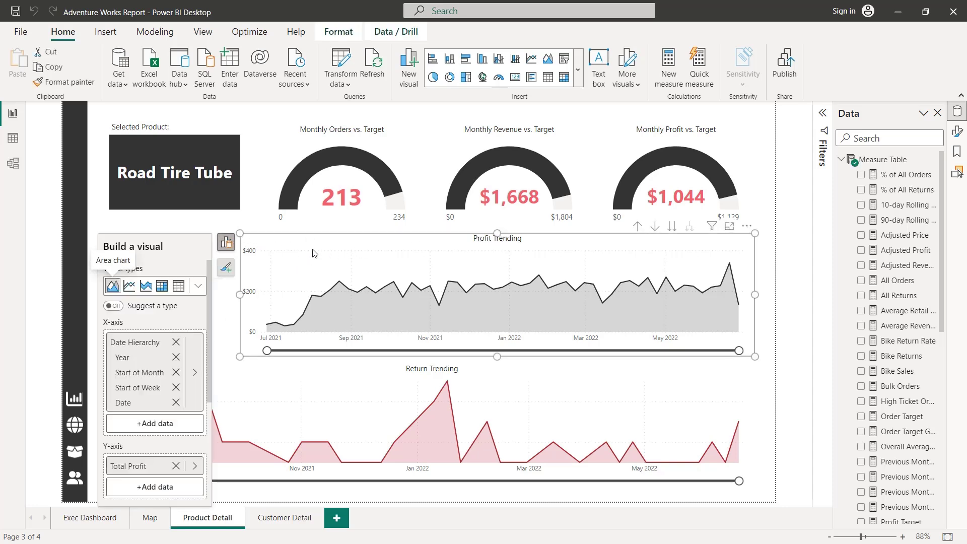
pyautogui.click(128, 286)
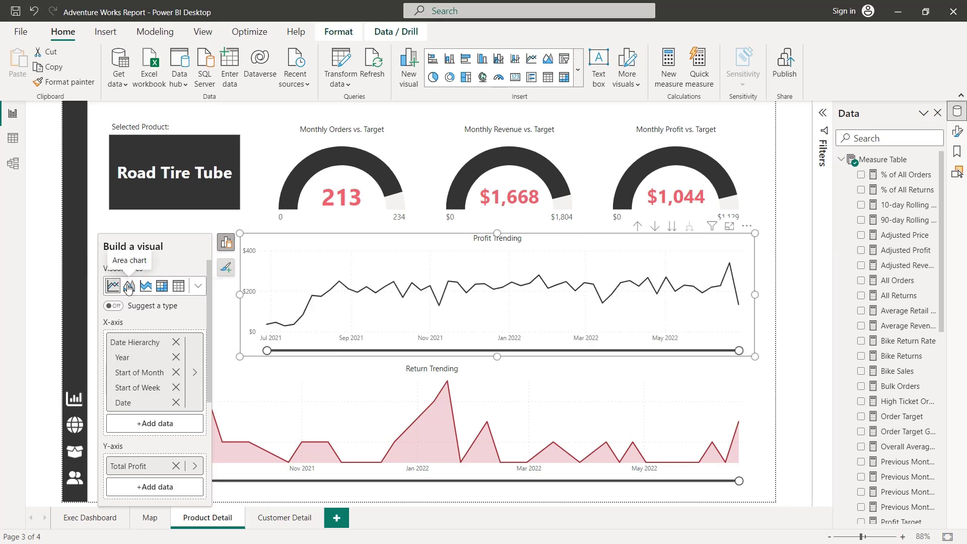
# Step: Add Adjusted Profit to the chart's Y-axis alongside Total Profit
pyautogui.click(143, 487)
pyautogui.write('adjust')
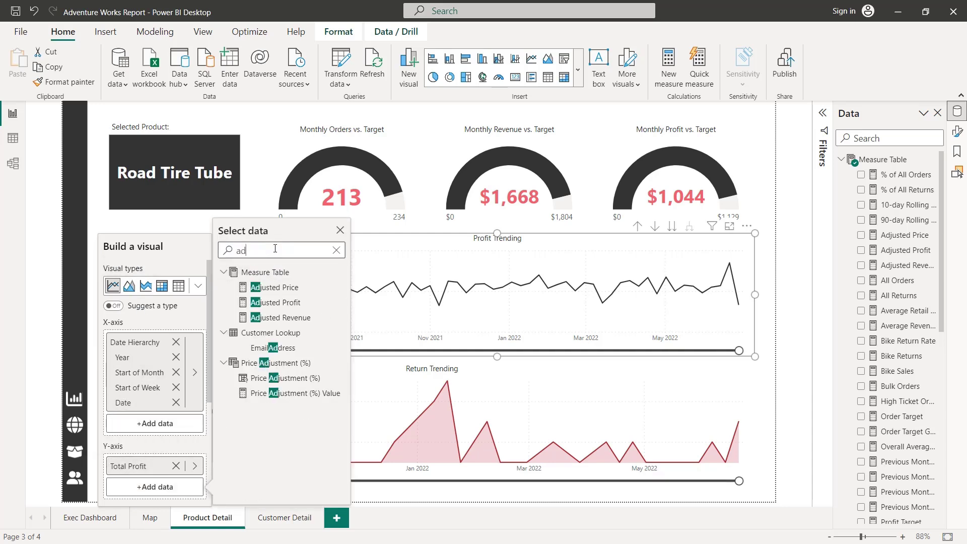
pyautogui.click(291, 302)
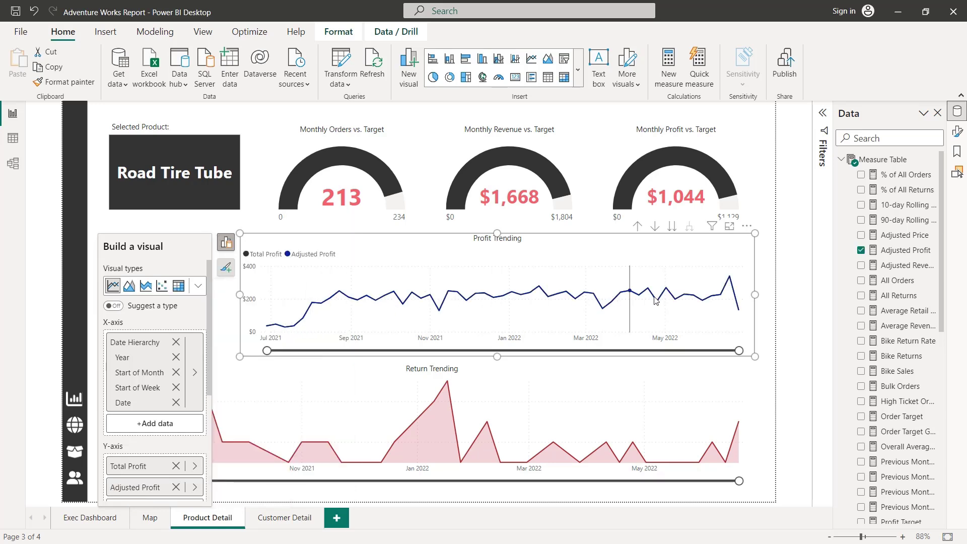
pyautogui.moveTo(719, 300)
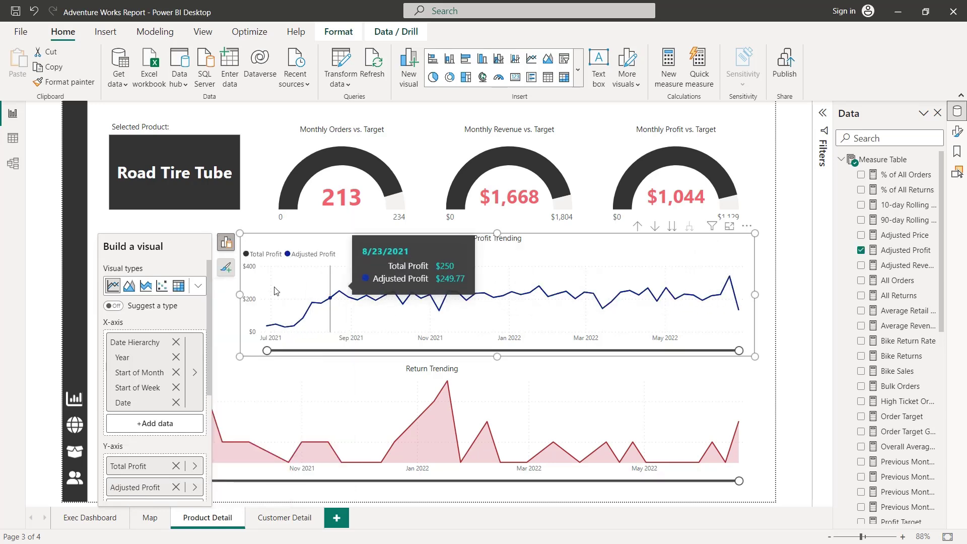
pyautogui.moveTo(463, 286)
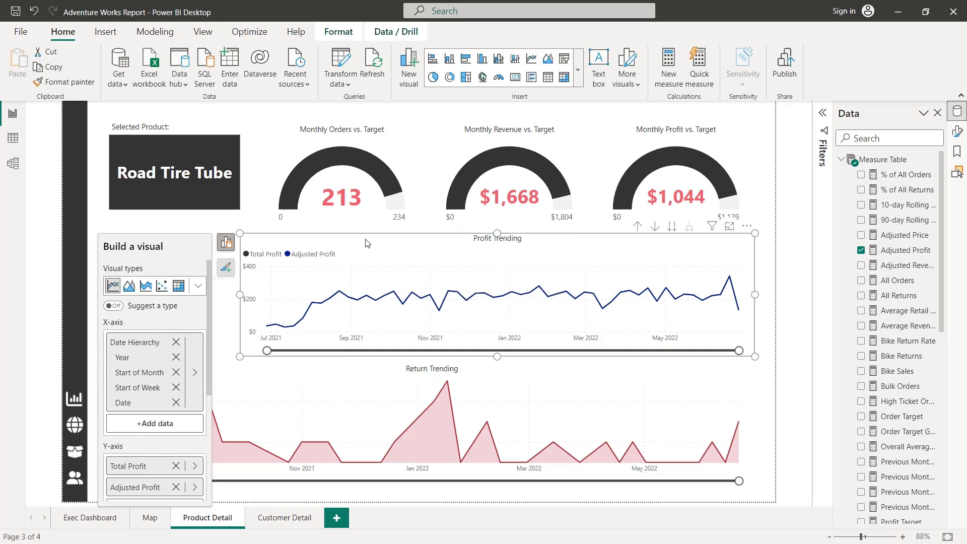
# Step: Turn off the chart title and colour the Adjusted Profit line teal
pyautogui.click(958, 131)
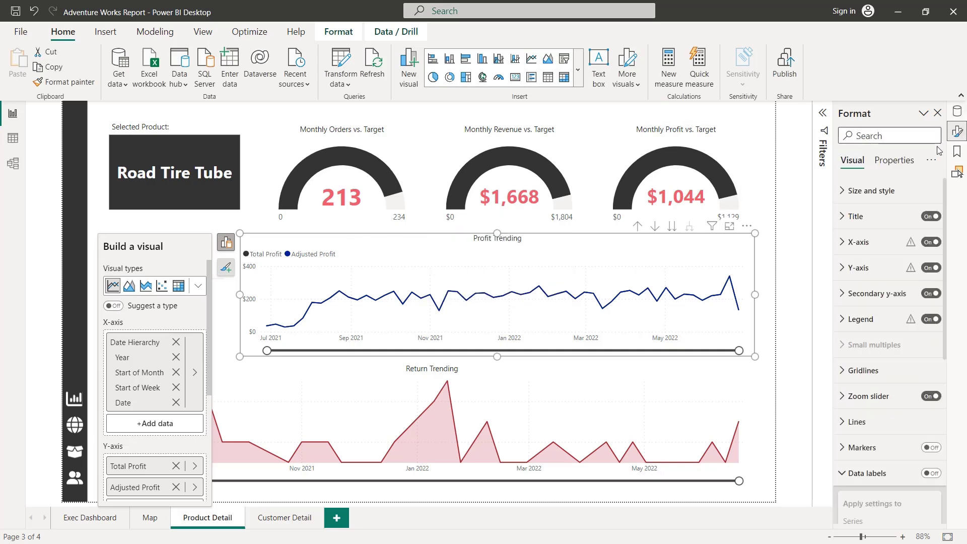
pyautogui.click(931, 216)
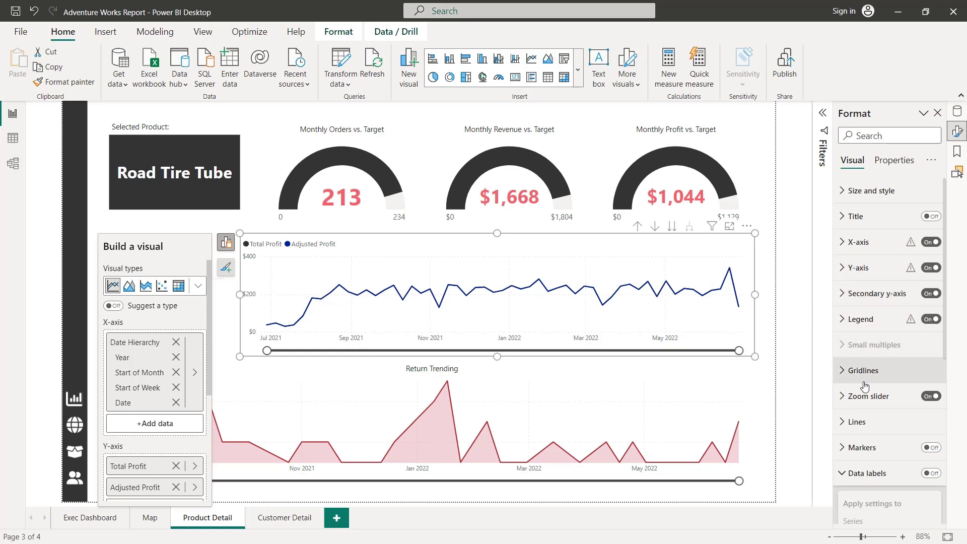
pyautogui.click(861, 422)
pyautogui.scroll(-4, 892, 383)
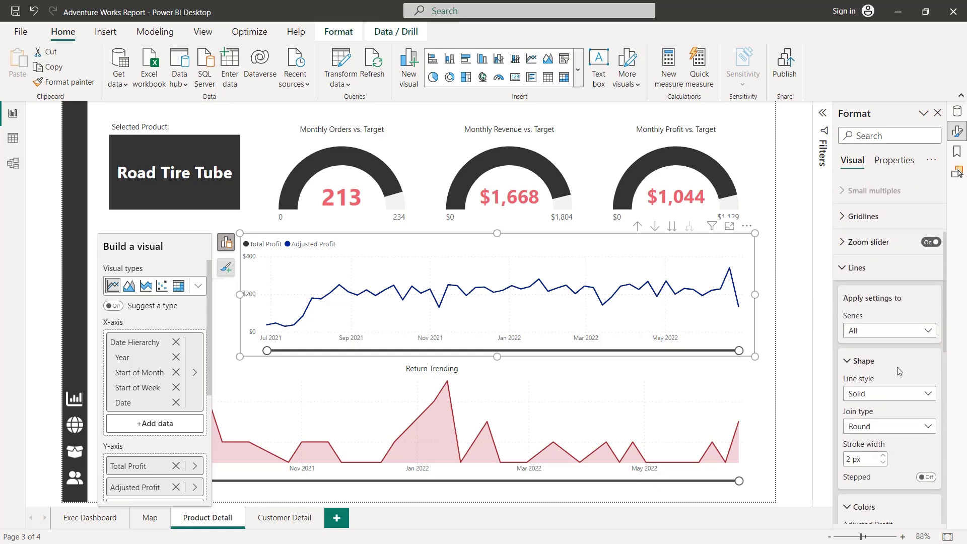
pyautogui.scroll(-4, 892, 376)
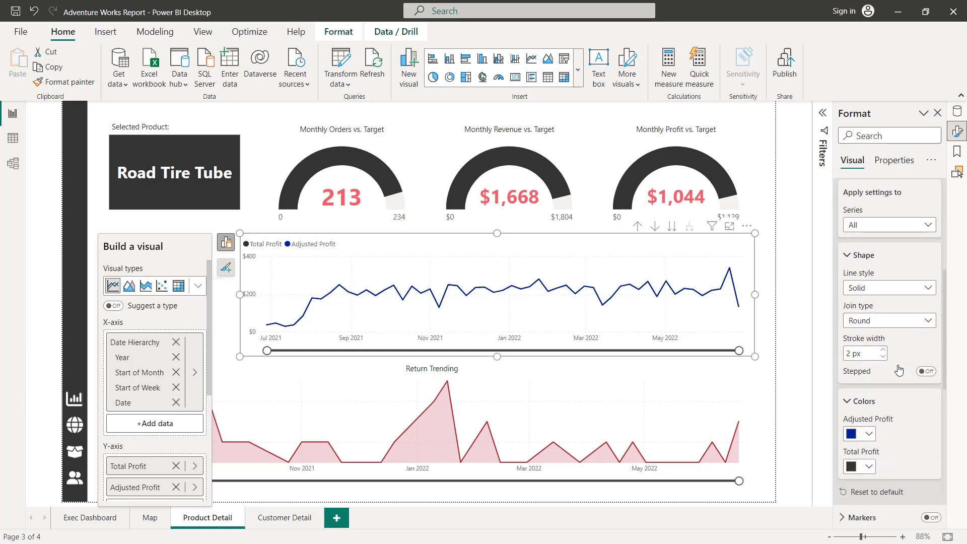
pyautogui.click(863, 383)
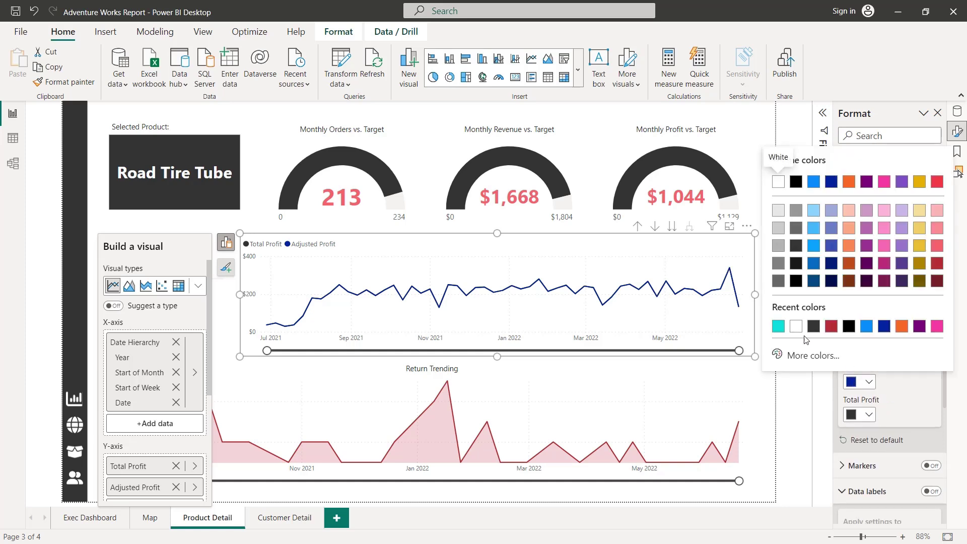
pyautogui.click(779, 327)
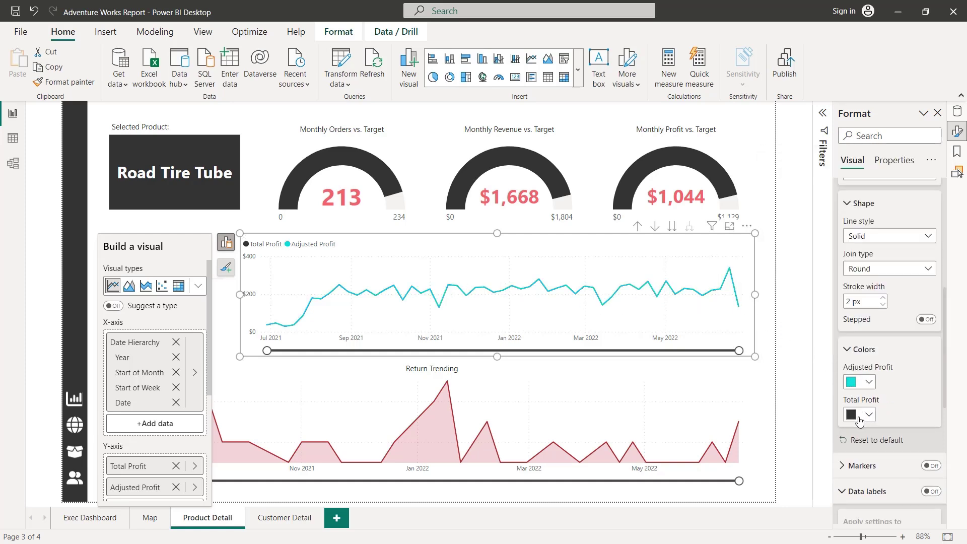
# Step: Turn on line markers at 3 px size
pyautogui.scroll(-3, 909, 409)
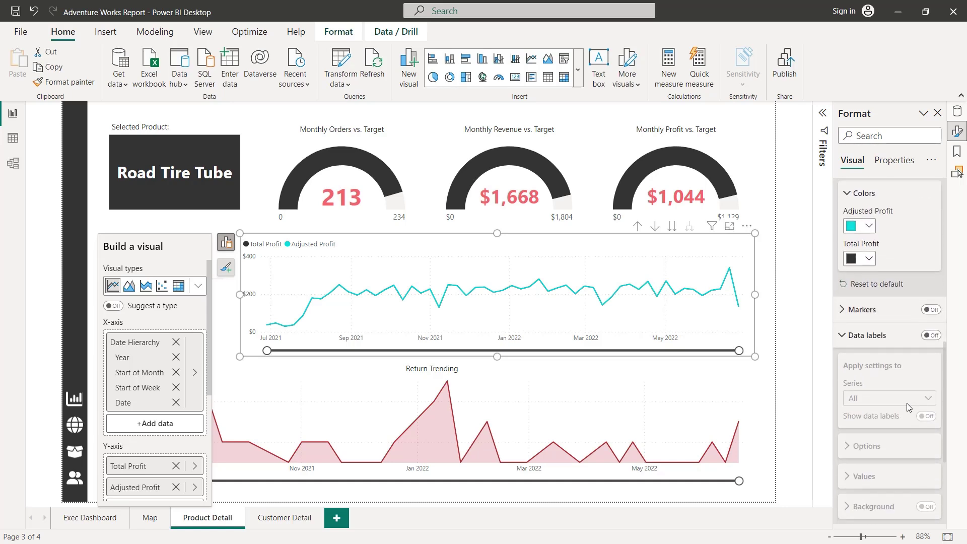
pyautogui.click(930, 310)
pyautogui.click(857, 310)
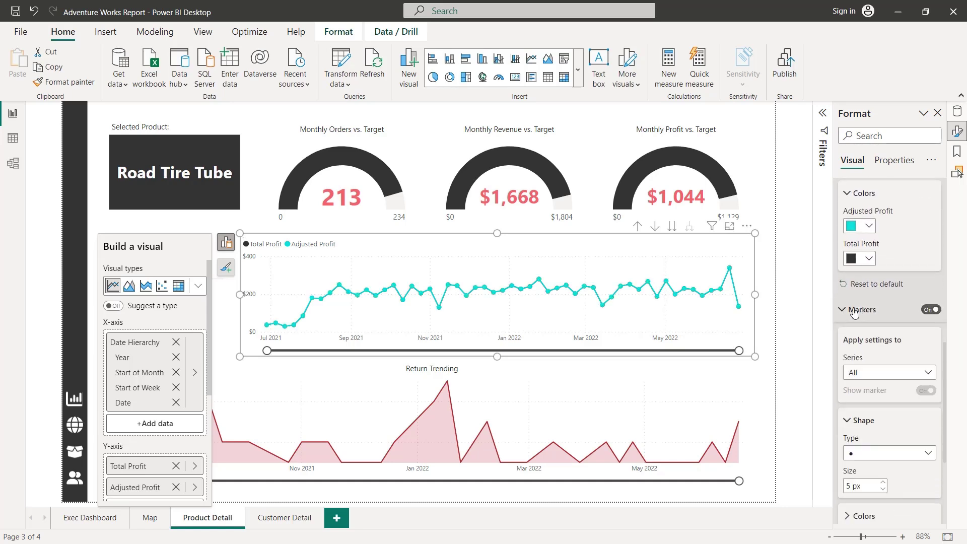
pyautogui.scroll(-2, 892, 348)
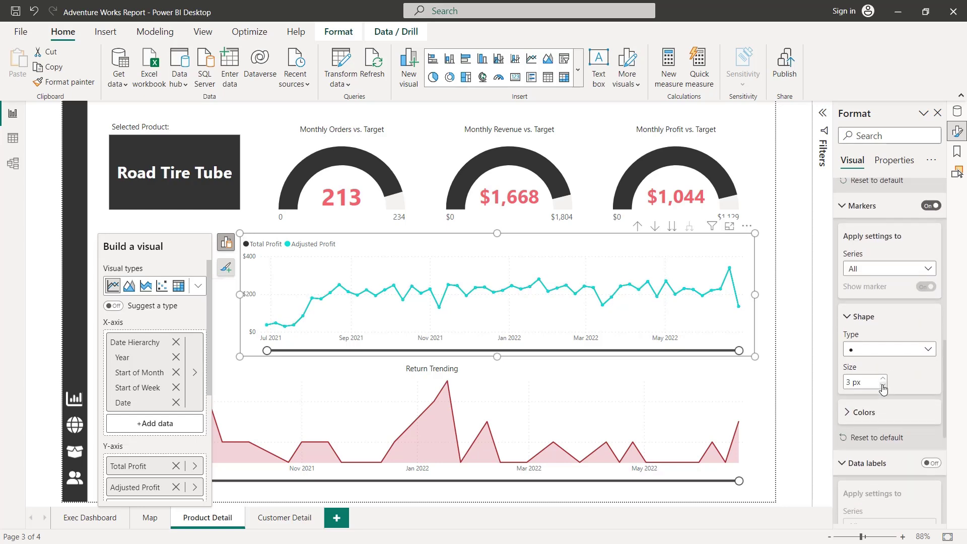
pyautogui.click(773, 302)
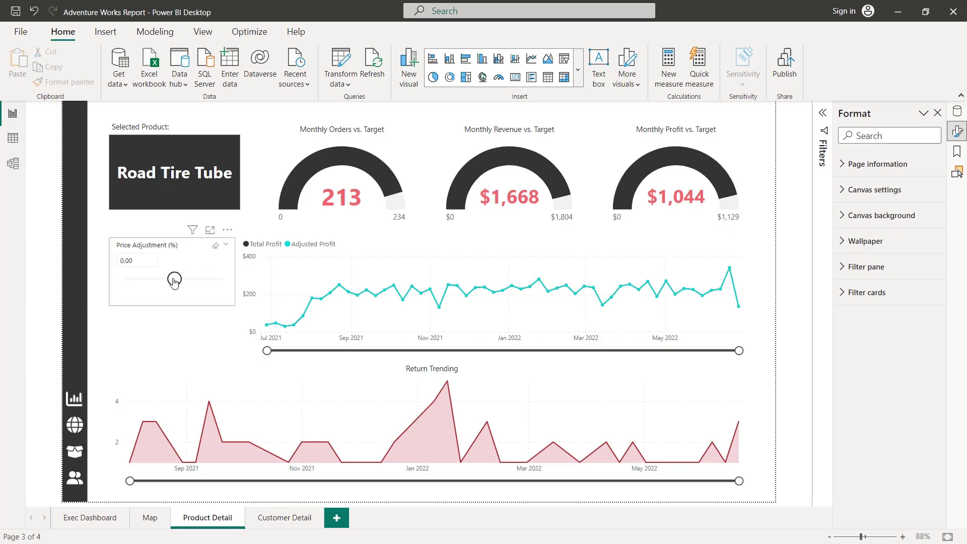
# Step: Try several Price Adjustment values and leave the slider at 0.10
pyautogui.moveTo(175, 282); pyautogui.dragTo(180, 284)
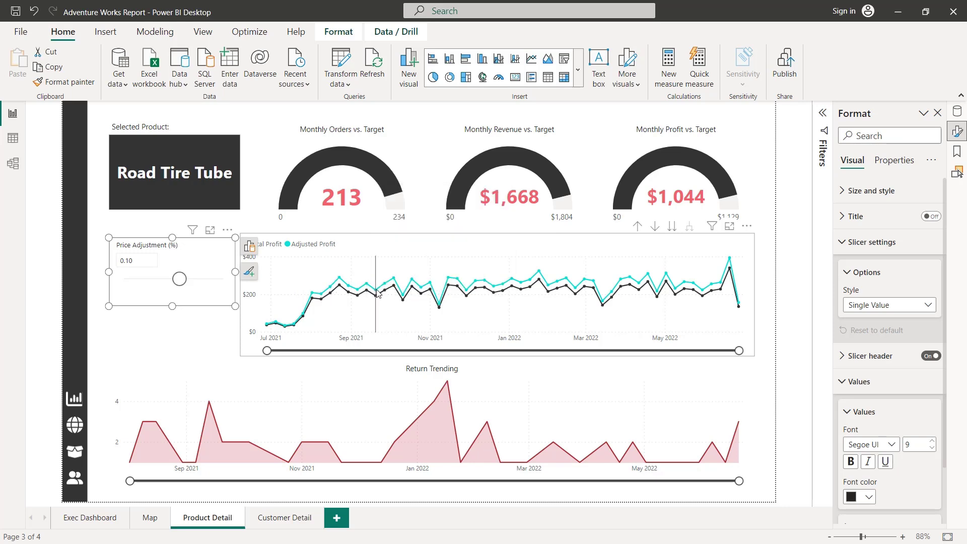
pyautogui.moveTo(384, 286)
pyautogui.moveTo(186, 285); pyautogui.dragTo(153, 285)
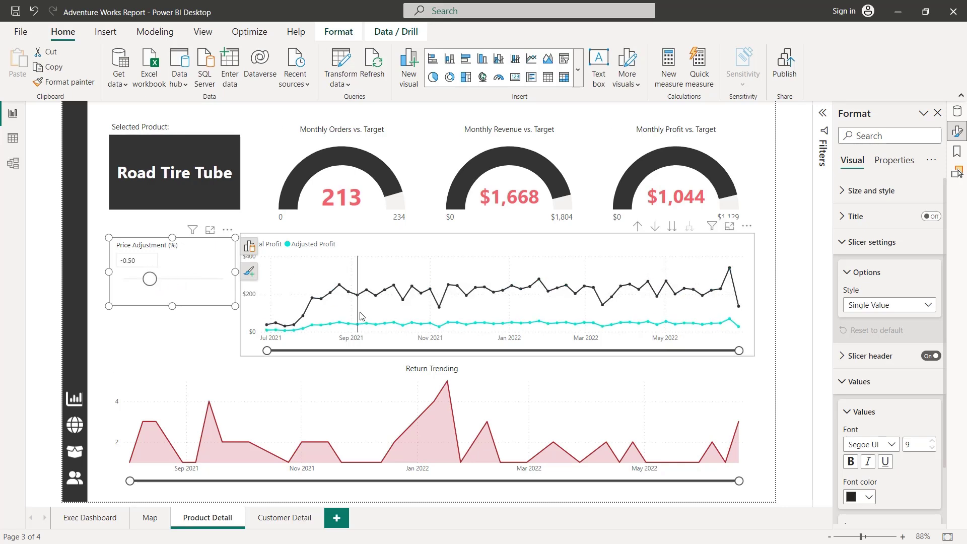
pyautogui.moveTo(150, 279); pyautogui.dragTo(179, 283)
pyautogui.click(178, 326)
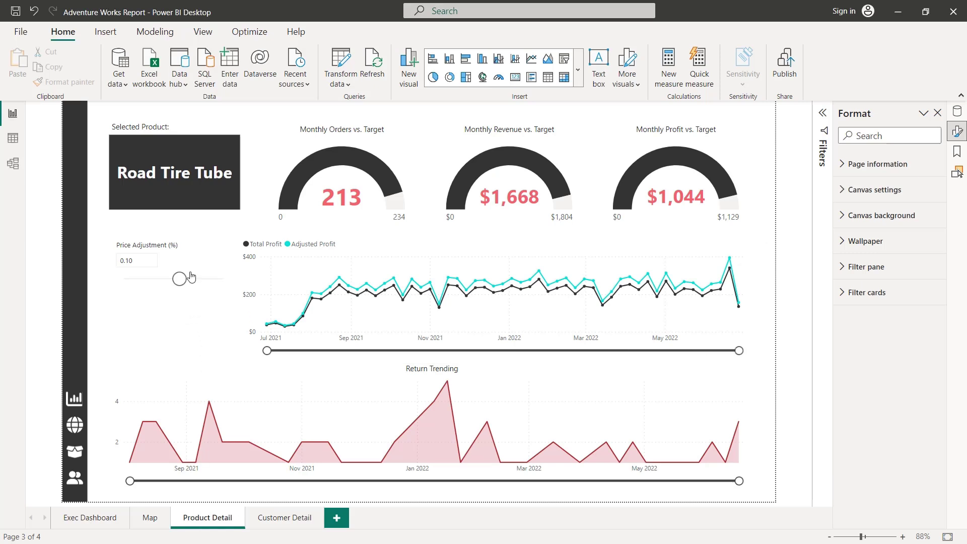
# Step: Start a new Fields parameter named 'Product Metric Selection'
pyautogui.click(141, 36)
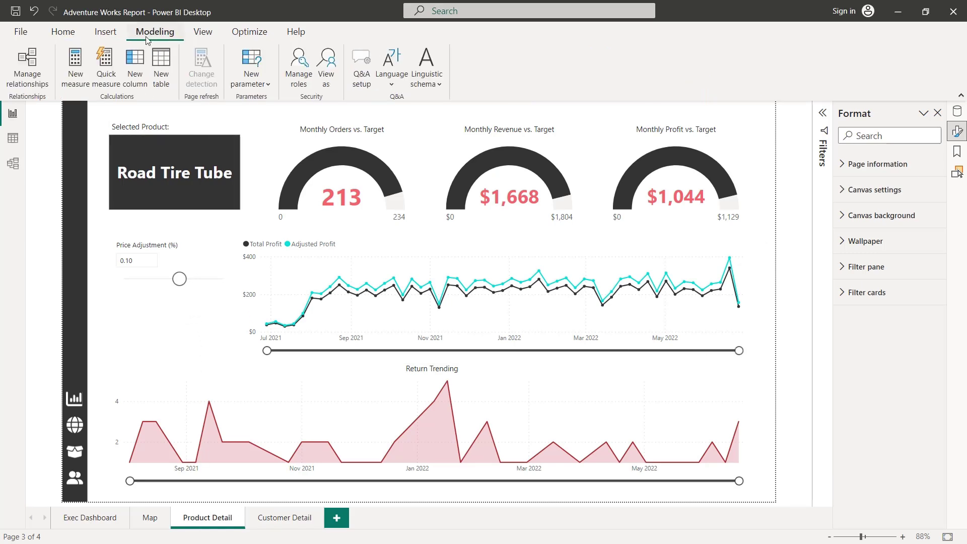
pyautogui.click(254, 85)
pyautogui.click(254, 127)
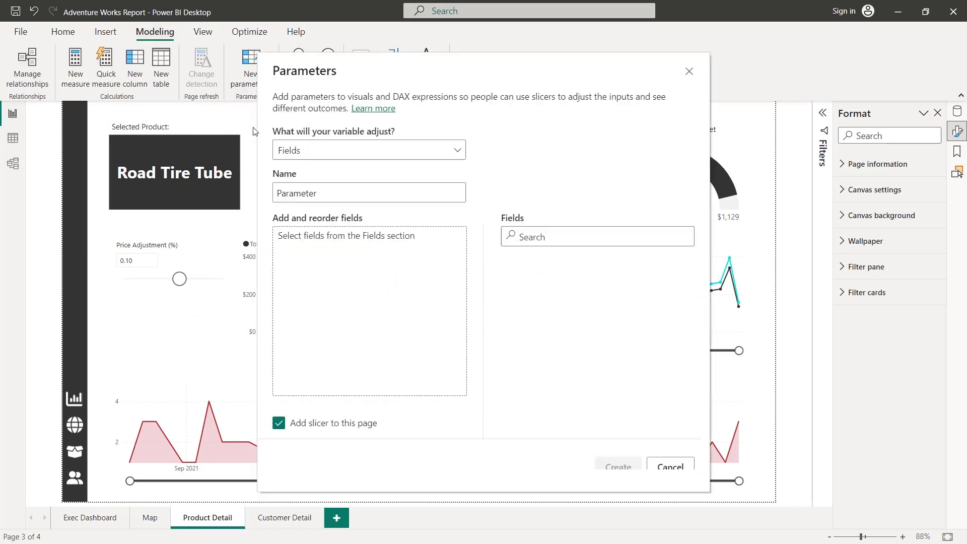
pyautogui.click(322, 194)
pyautogui.doubleClick(351, 199)
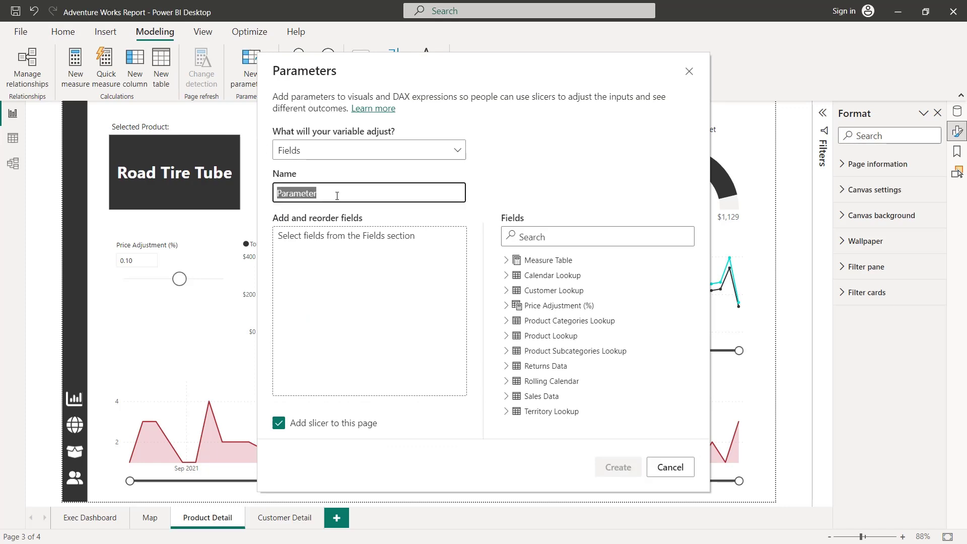
pyautogui.write('Product Metric Selection')
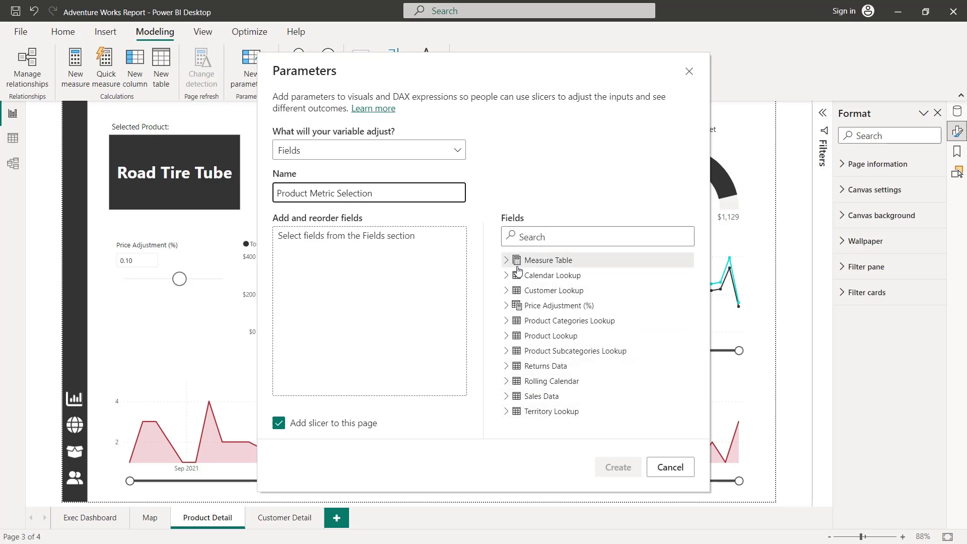
# Step: Add Total Orders, Total Revenue, Total Profit, Total Returns and Return Rate, then create it with a slicer
pyautogui.click(533, 236)
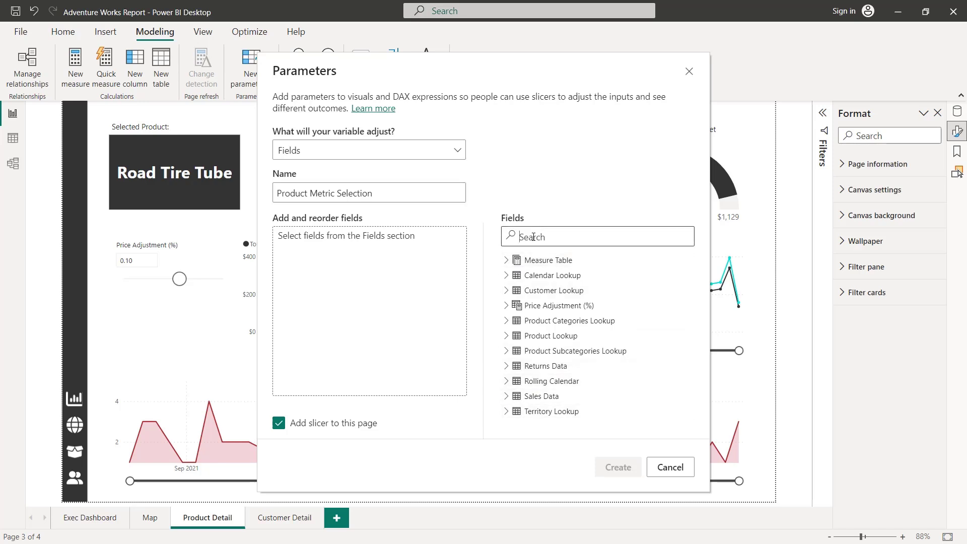
pyautogui.write('total')
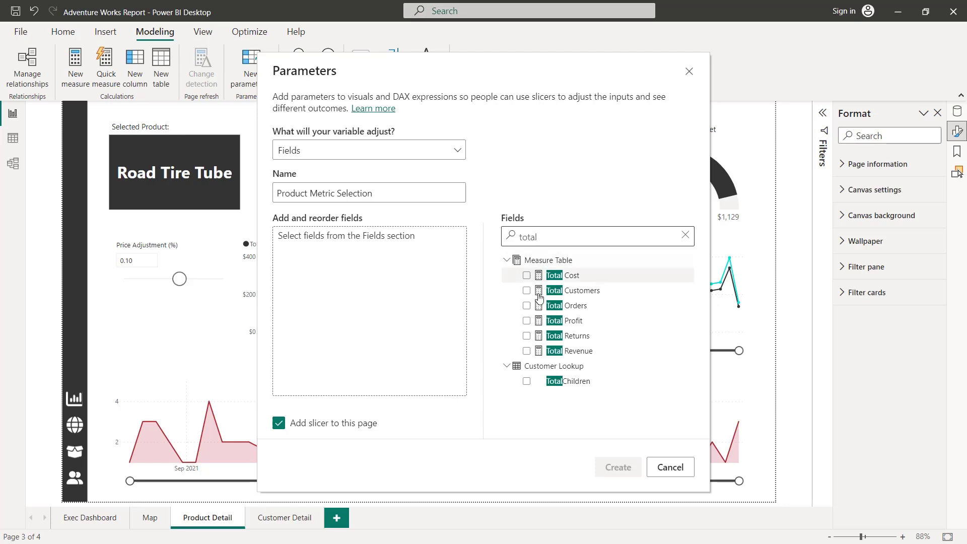
pyautogui.click(527, 306)
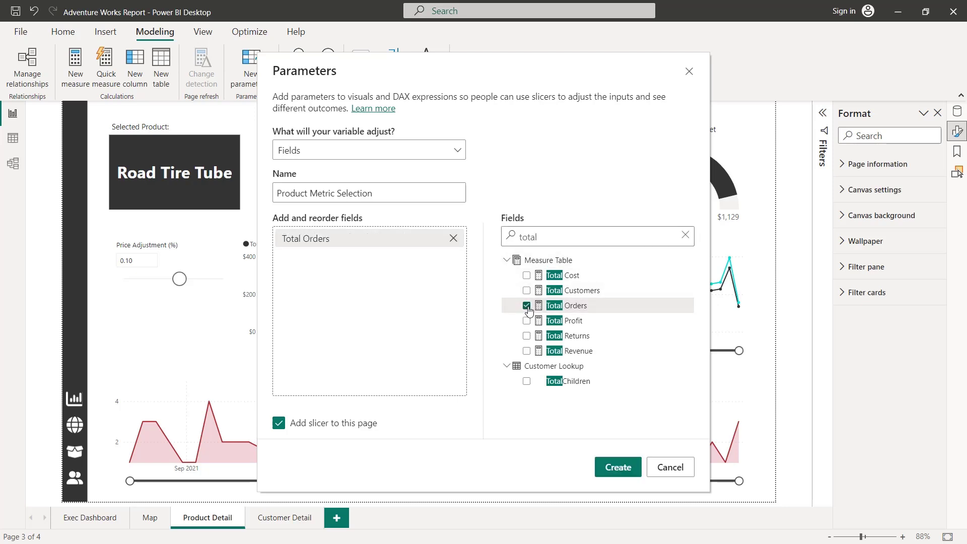
pyautogui.click(527, 351)
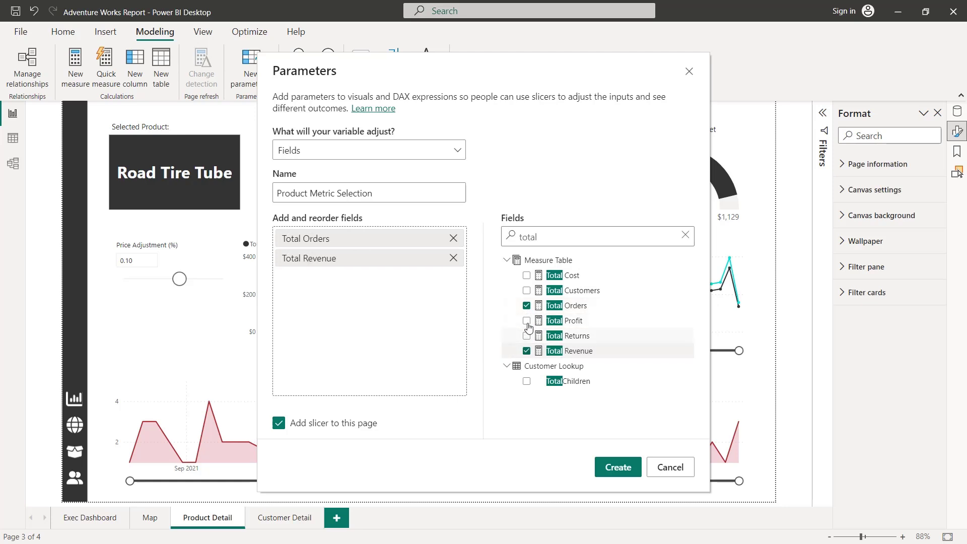
pyautogui.click(527, 321)
pyautogui.click(528, 337)
pyautogui.doubleClick(530, 241)
pyautogui.write('return r')
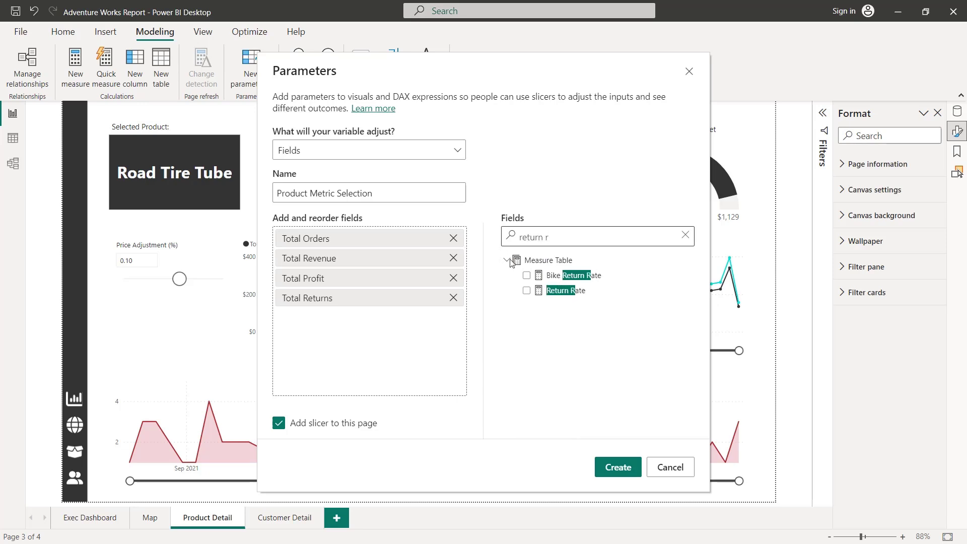
pyautogui.click(527, 291)
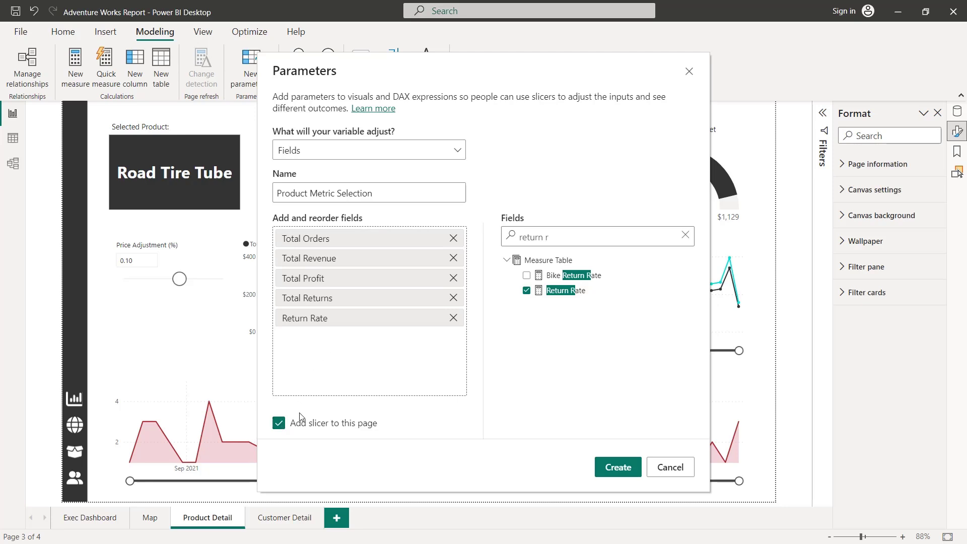
pyautogui.click(613, 469)
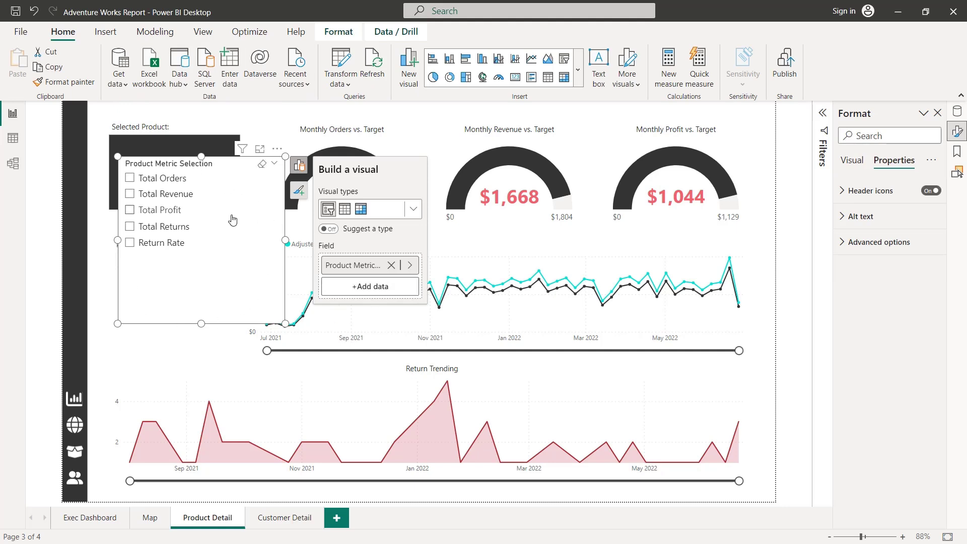
# Step: Move the metric slicer lower on the page and turn on Single select
pyautogui.moveTo(231, 223); pyautogui.dragTo(234, 335)
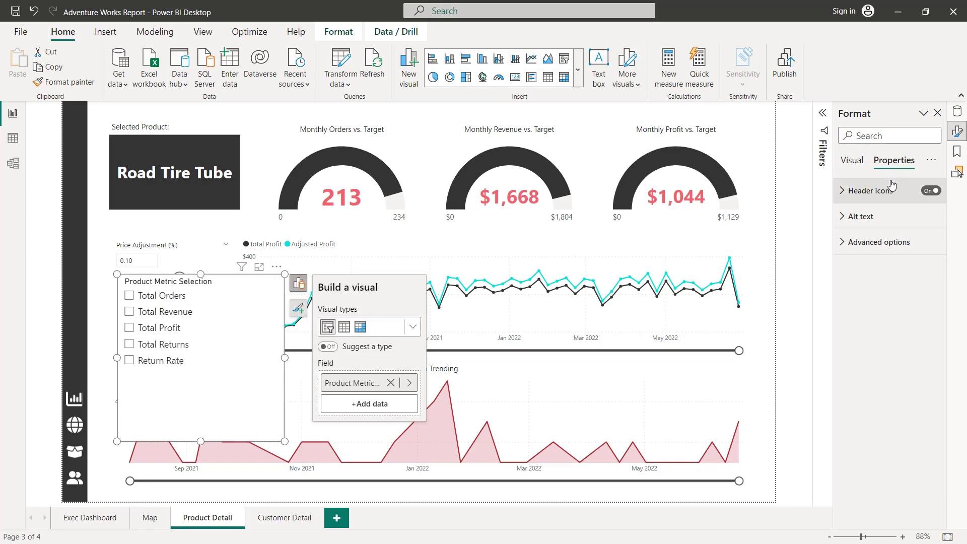
pyautogui.click(859, 164)
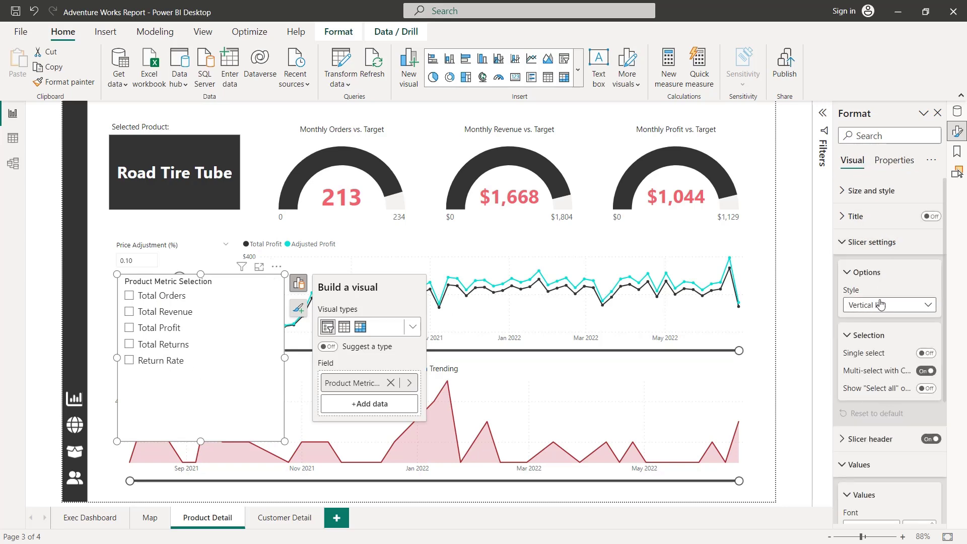
pyautogui.click(926, 354)
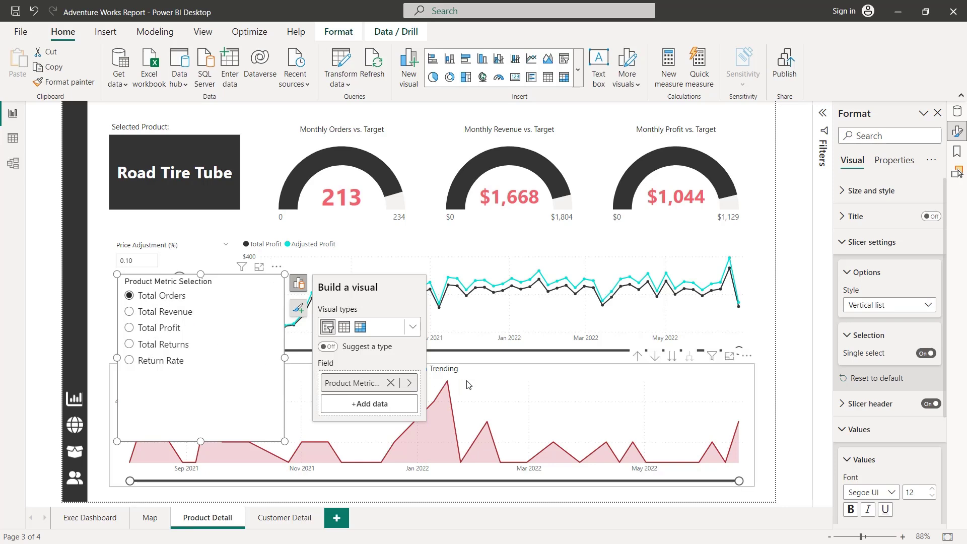
# Step: Give the slicer header Segoe UI 10 and items size 10, then shrink the slicer box
pyautogui.click(910, 403)
pyautogui.scroll(-2, 883, 396)
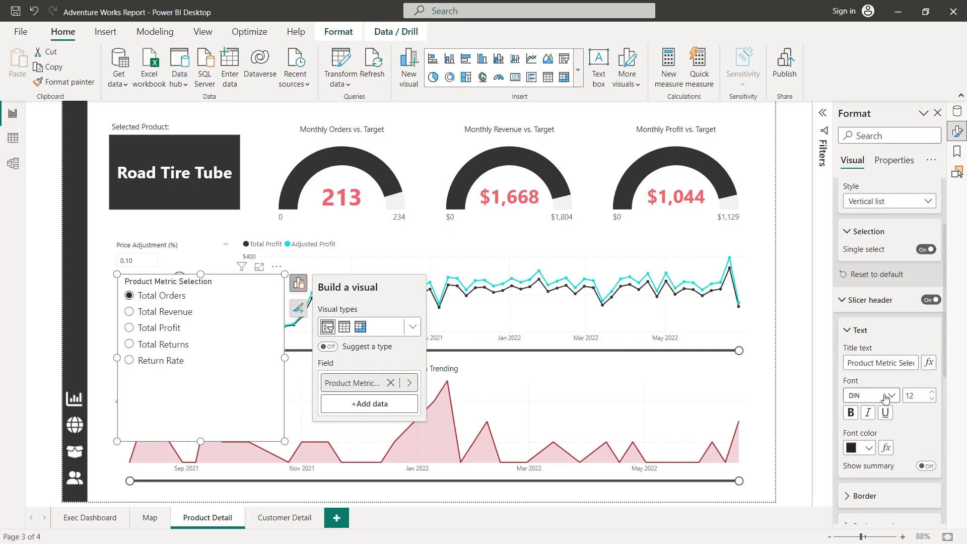
pyautogui.click(883, 396)
pyautogui.scroll(-2, 890, 324)
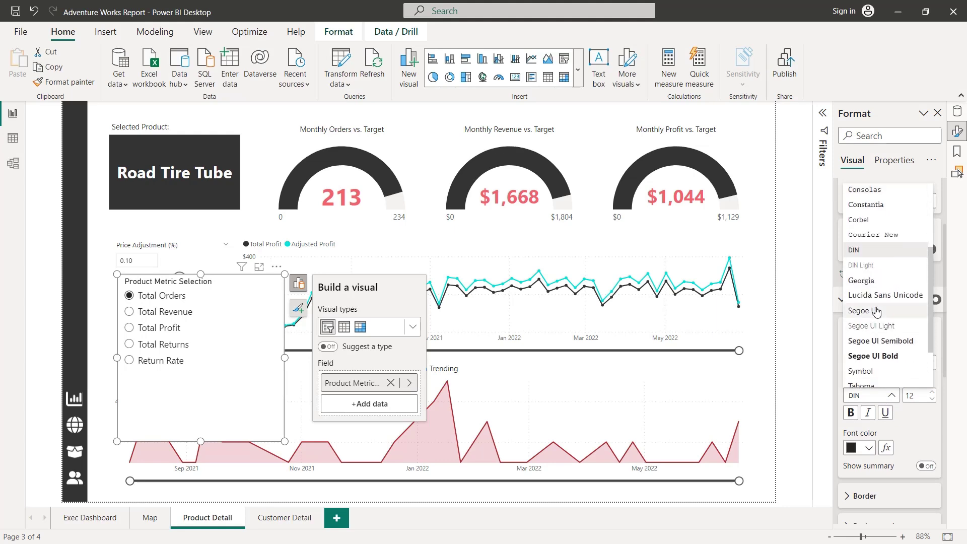
pyautogui.click(879, 313)
pyautogui.click(933, 400)
pyautogui.click(858, 308)
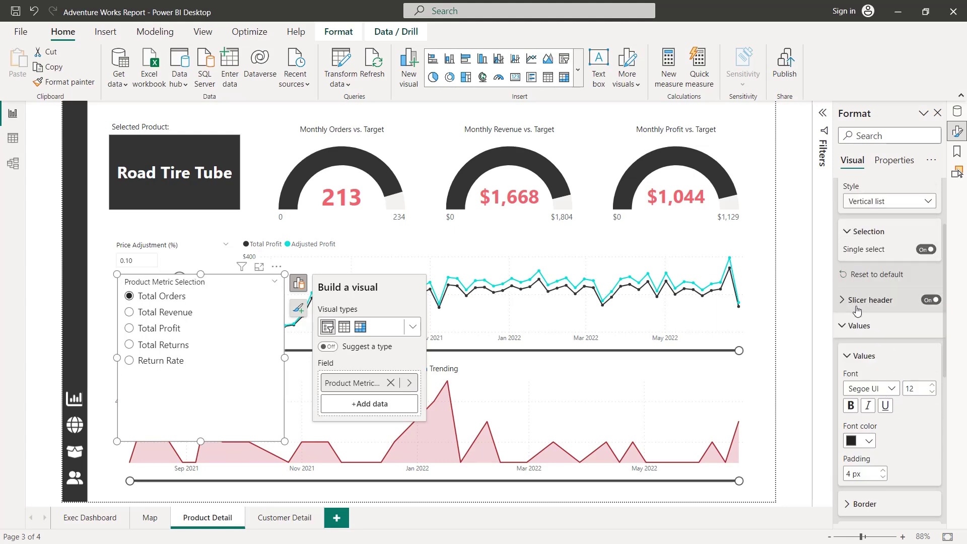
pyautogui.click(932, 393)
pyautogui.click(932, 393)
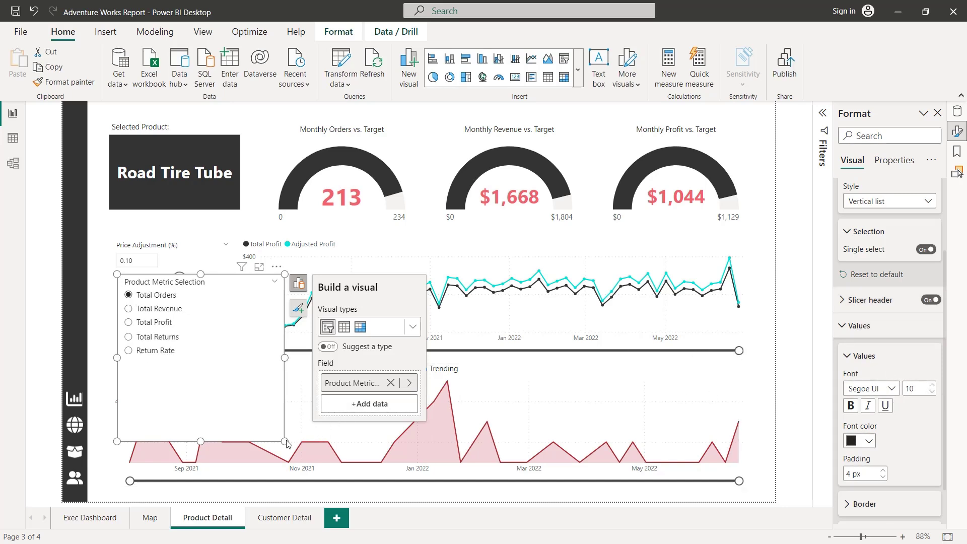
pyautogui.moveTo(284, 434); pyautogui.dragTo(236, 382)
# Step: Narrow Return Trending from the left, place the slicer beside it, and test Total Returns then Total Orders
pyautogui.click(121, 429)
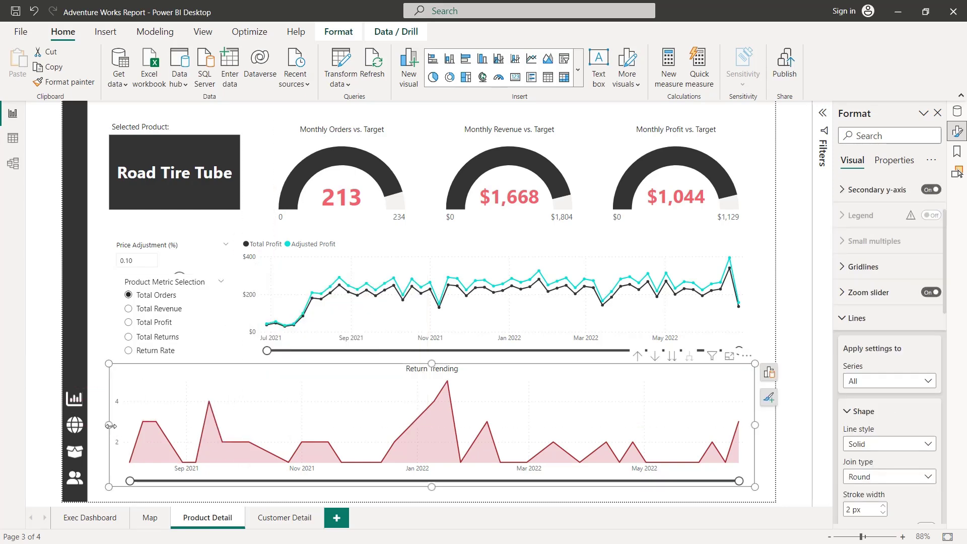
pyautogui.moveTo(109, 425); pyautogui.dragTo(236, 424)
pyautogui.moveTo(169, 382); pyautogui.dragTo(162, 462)
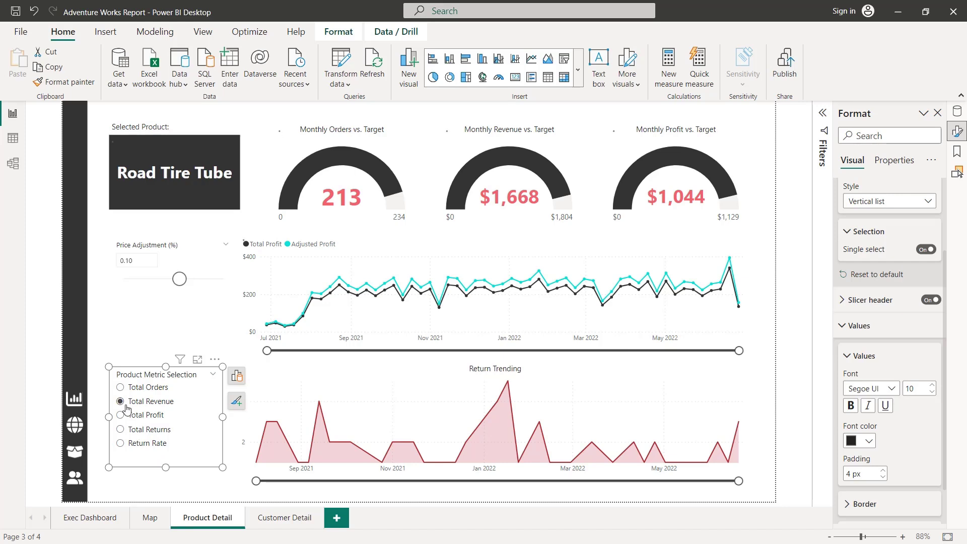
pyautogui.click(121, 429)
pyautogui.click(120, 388)
# Step: Open the Product Metric Selection field's DAX formula from the Data pane
pyautogui.click(958, 112)
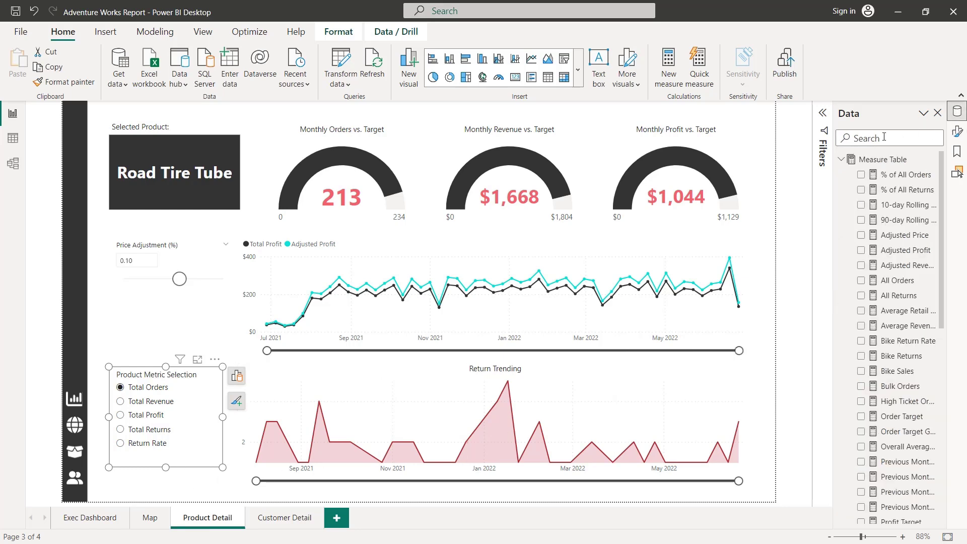
pyautogui.click(841, 159)
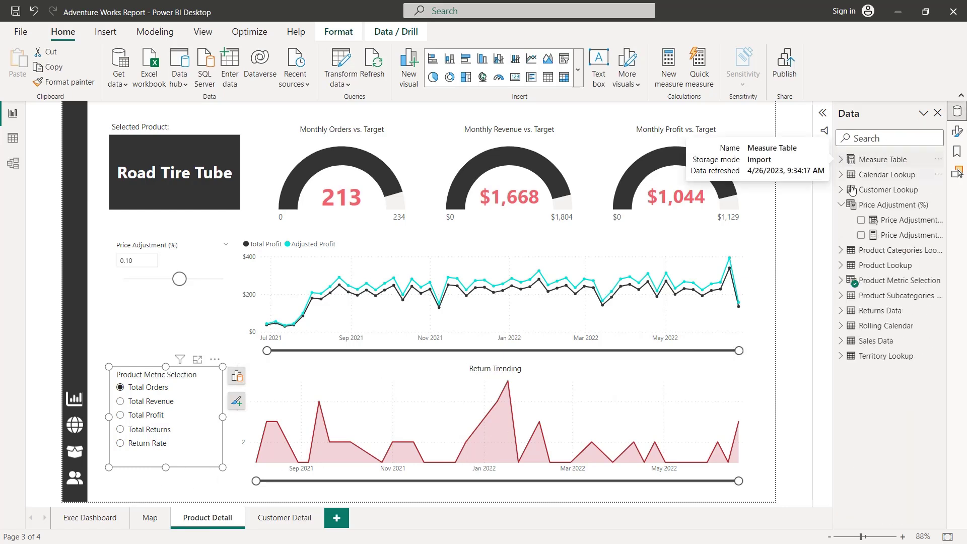
pyautogui.click(841, 205)
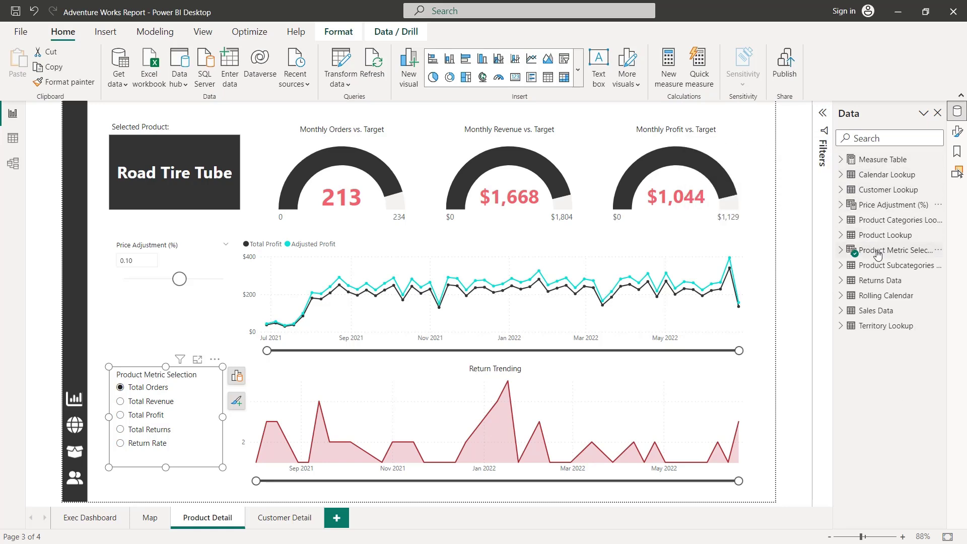
pyautogui.click(842, 251)
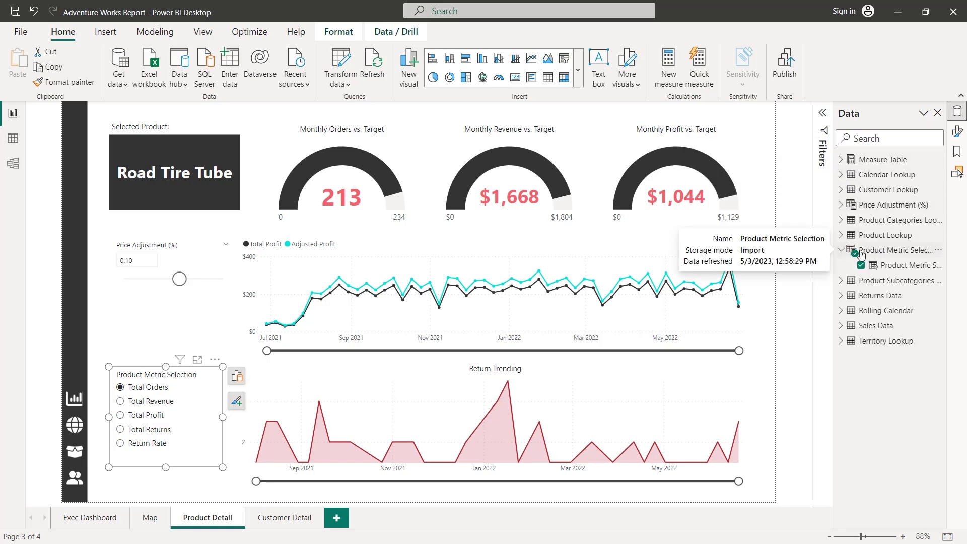
pyautogui.click(896, 266)
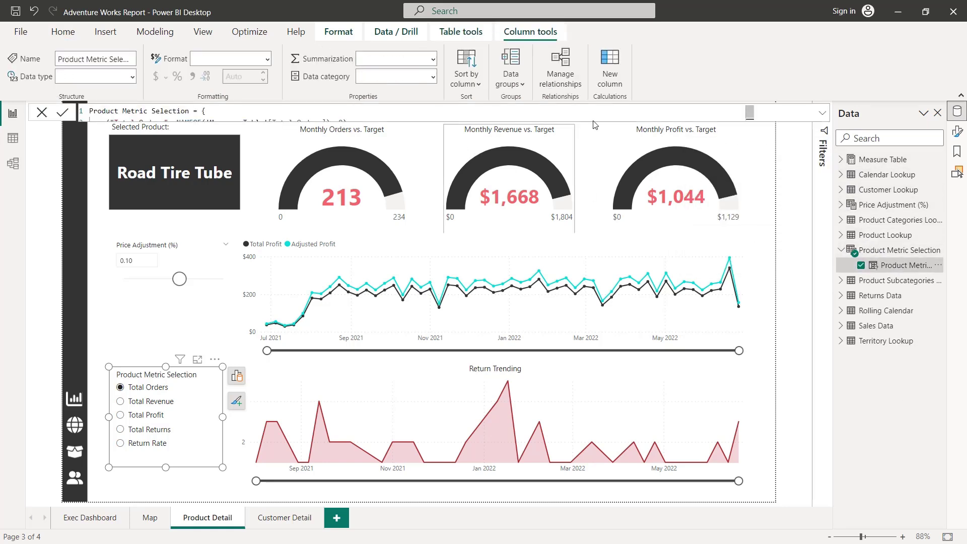
pyautogui.click(822, 116)
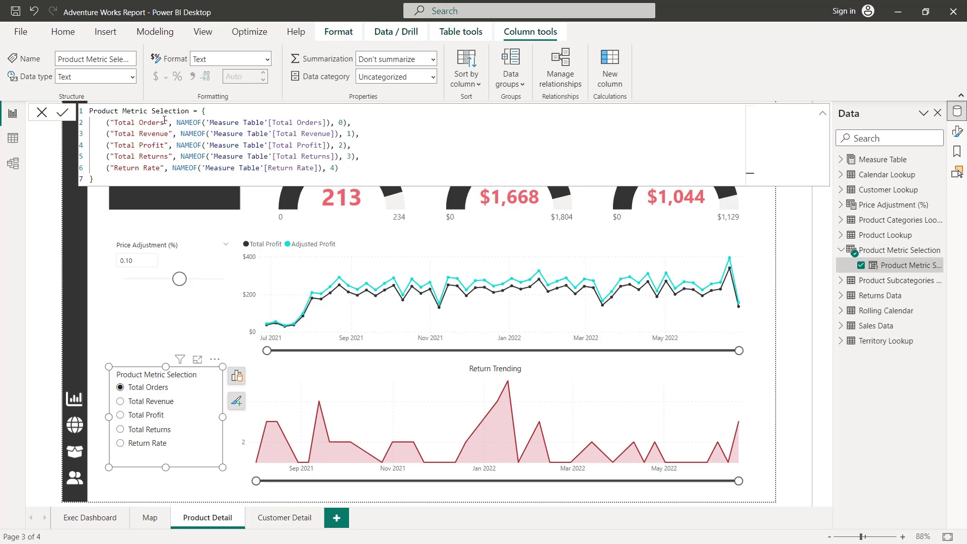
# Step: Relabel the metrics as Orders, Revenue, Profit, Returns and Return % in the DAX, and commit
pyautogui.press('BackSpace')
pyautogui.press('BackSpace')
pyautogui.press('BackSpace')
pyautogui.press('BackSpace')
pyautogui.press('BackSpace')
pyautogui.press('BackSpace')
pyautogui.click(140, 133)
pyautogui.press('BackSpace')
pyautogui.press('BackSpace')
pyautogui.press('BackSpace')
pyautogui.press('BackSpace')
pyautogui.press('BackSpace')
pyautogui.press('BackSpace')
pyautogui.click(140, 145)
pyautogui.press('BackSpace')
pyautogui.press('BackSpace')
pyautogui.press('BackSpace')
pyautogui.press('BackSpace')
pyautogui.press('BackSpace')
pyautogui.press('BackSpace')
pyautogui.click(142, 157)
pyautogui.press('BackSpace')
pyautogui.press('BackSpace')
pyautogui.press('BackSpace')
pyautogui.press('BackSpace')
pyautogui.press('BackSpace')
pyautogui.press('BackSpace')
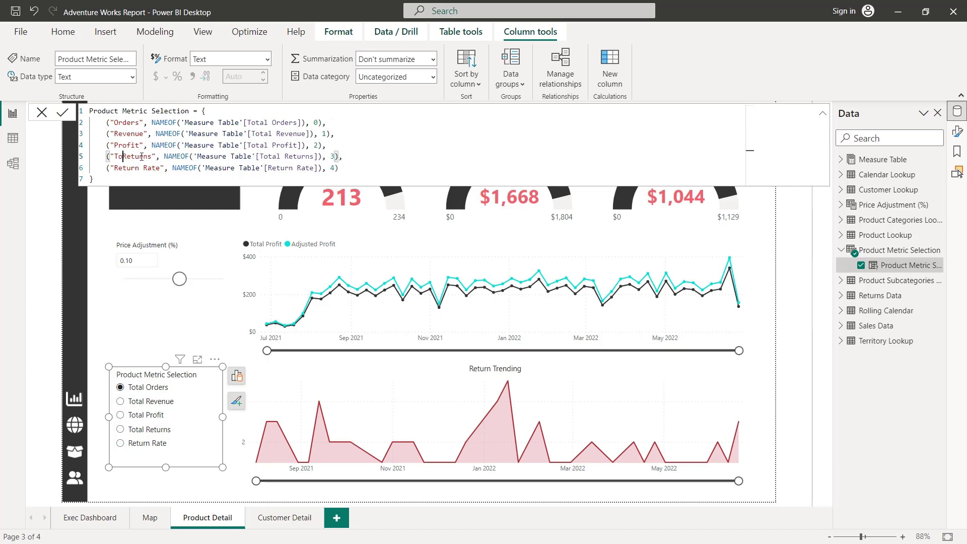
pyautogui.moveTo(158, 168); pyautogui.dragTo(147, 167)
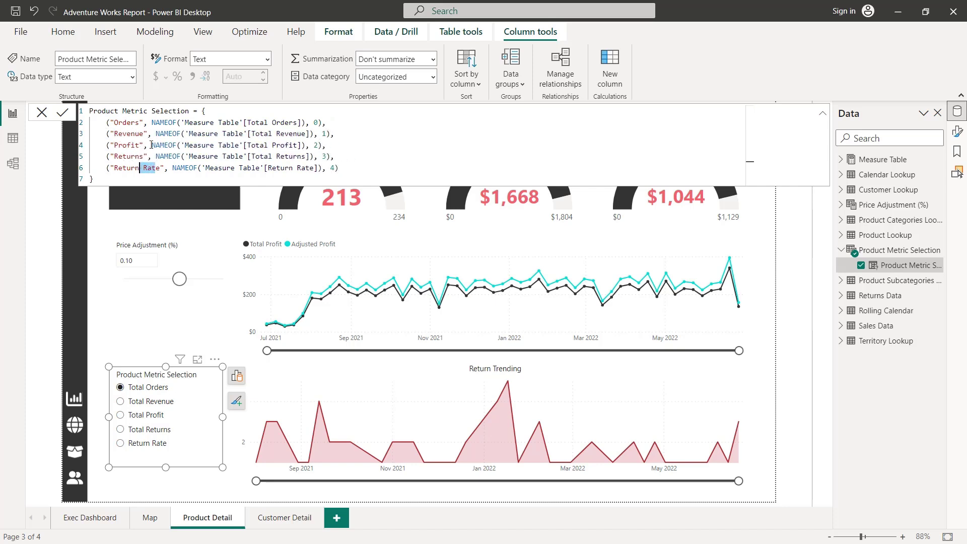
pyautogui.press('BackSpace')
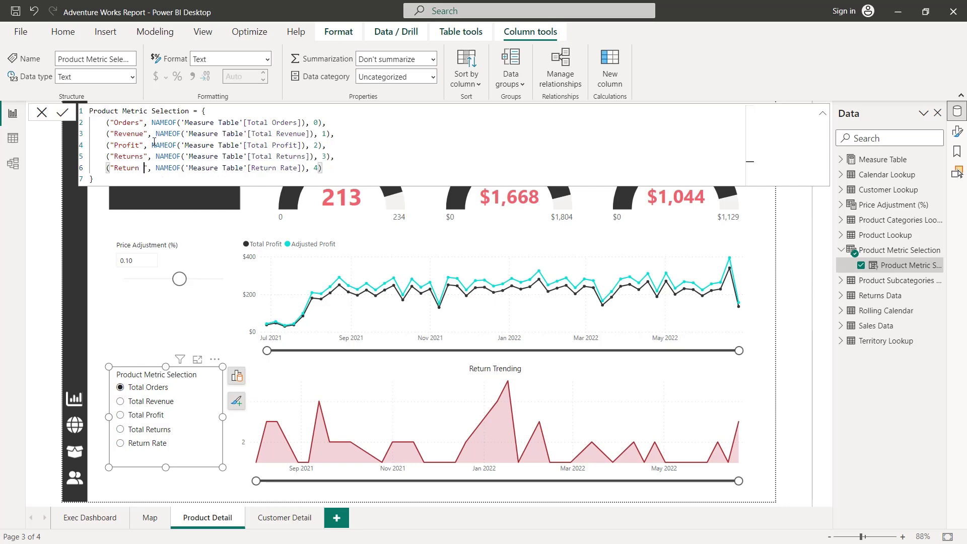
pyautogui.write('%')
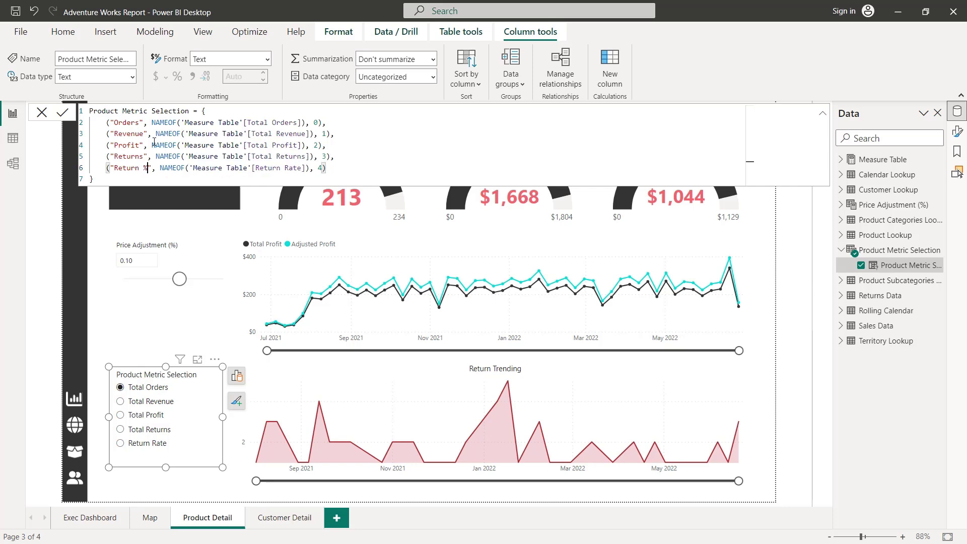
pyautogui.click(338, 165)
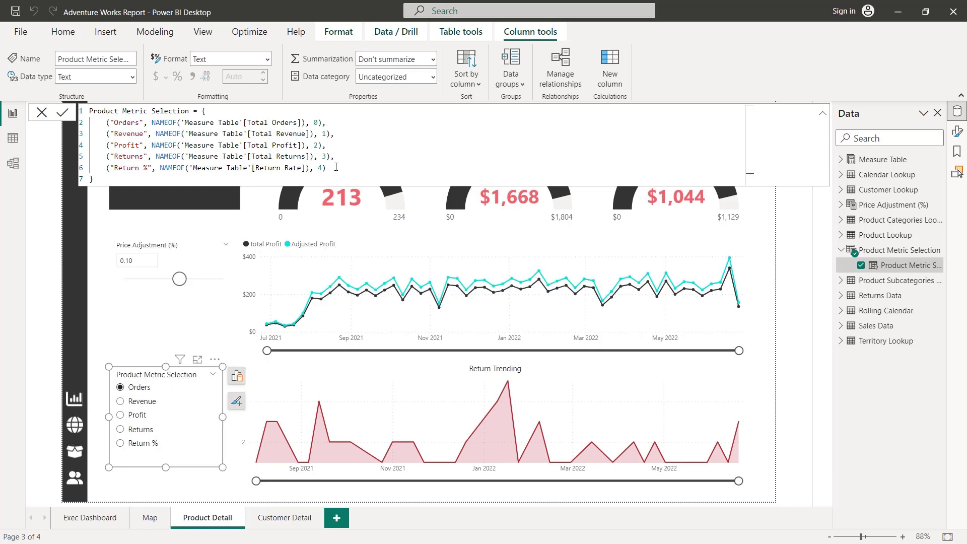
pyautogui.click(298, 376)
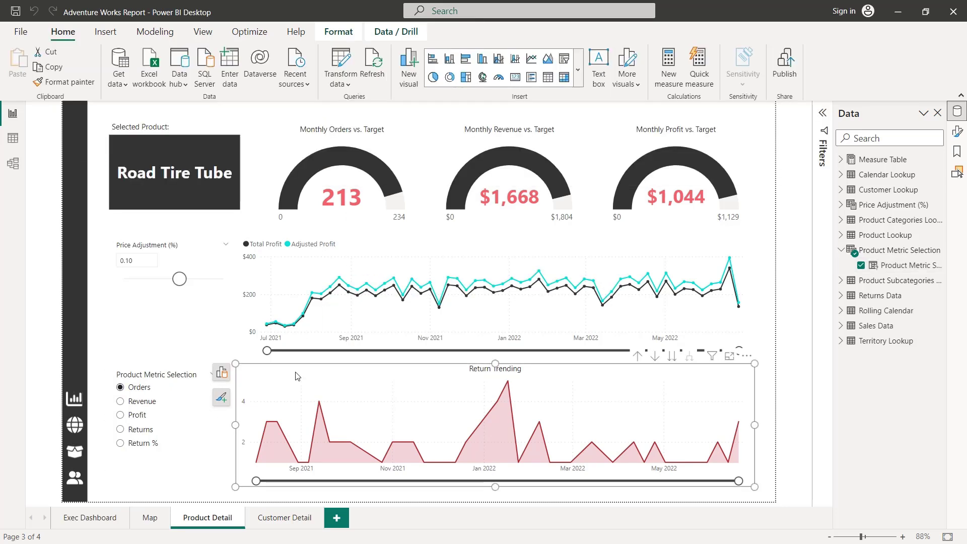
# Step: Replace Total Returns in the trend chart's values with the Product Metric Selection field
pyautogui.click(224, 375)
pyautogui.scroll(-1, 148, 320)
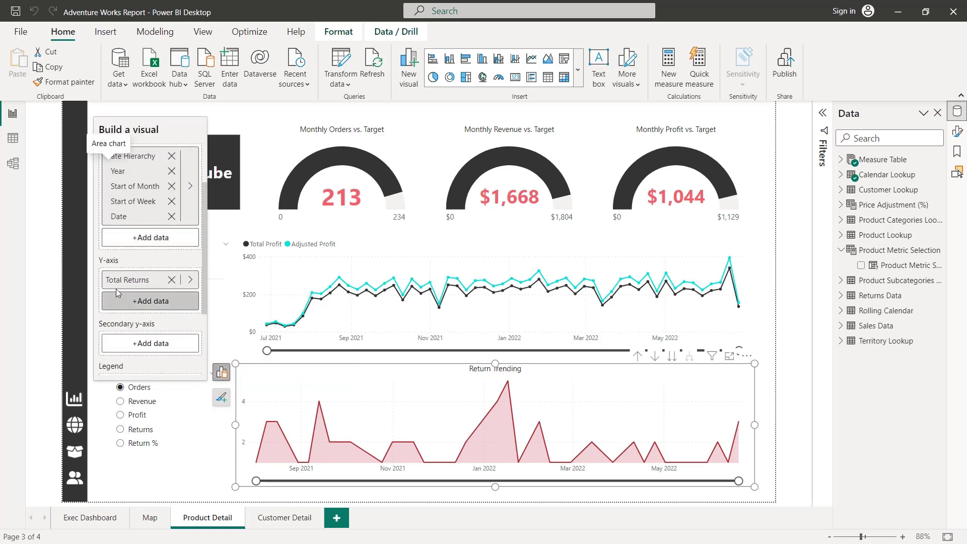
pyautogui.click(171, 280)
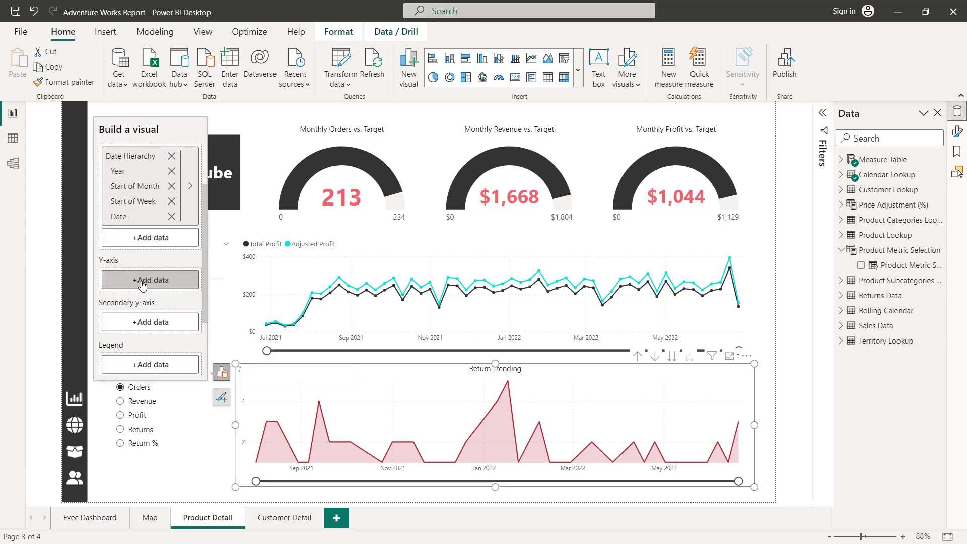
pyautogui.click(143, 280)
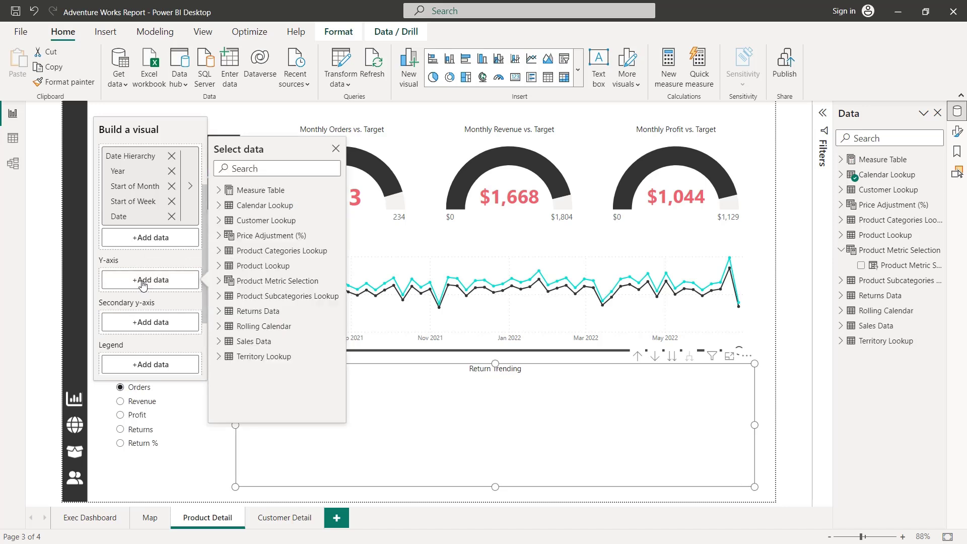
pyautogui.click(250, 166)
pyautogui.write('select')
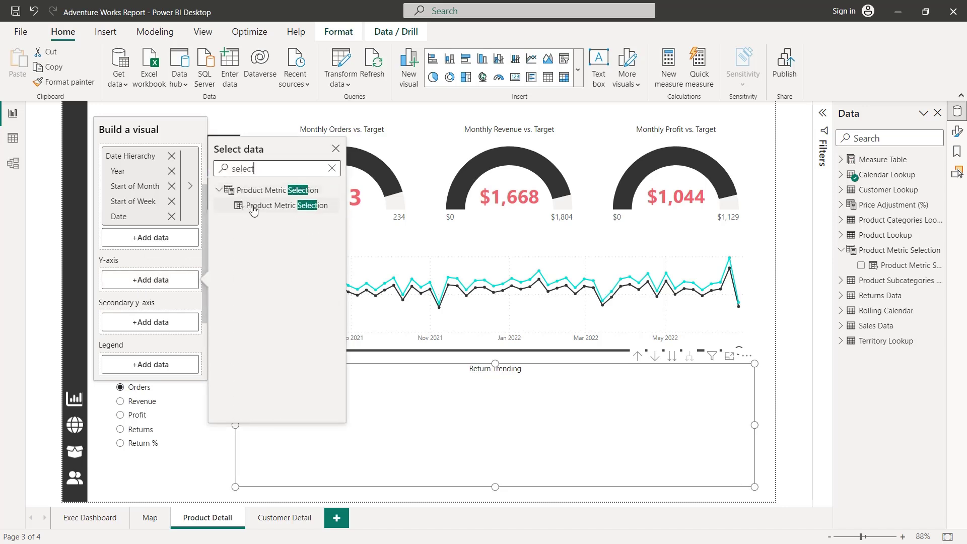
pyautogui.click(277, 206)
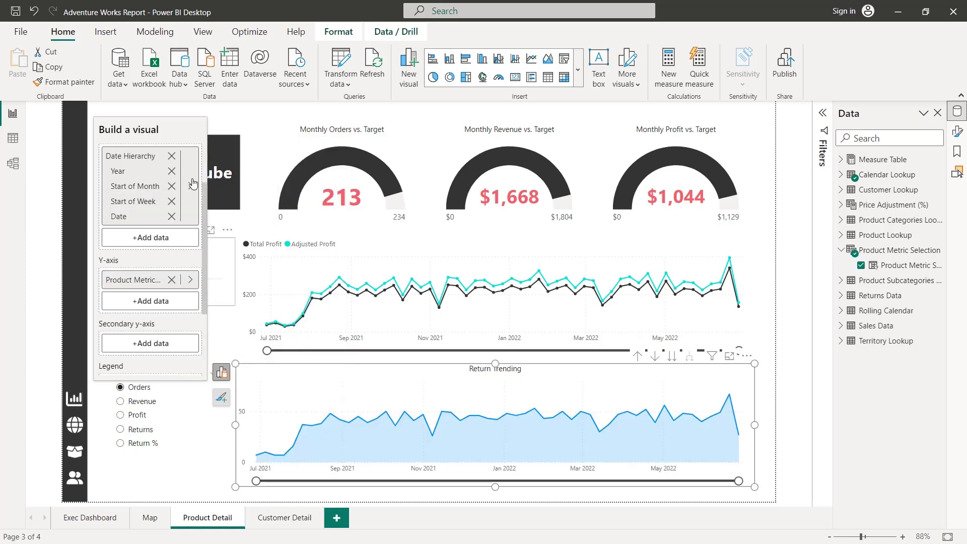
# Step: Cycle the slicer through Returns, Profit, Revenue and Return %, ending on Orders
pyautogui.click(120, 429)
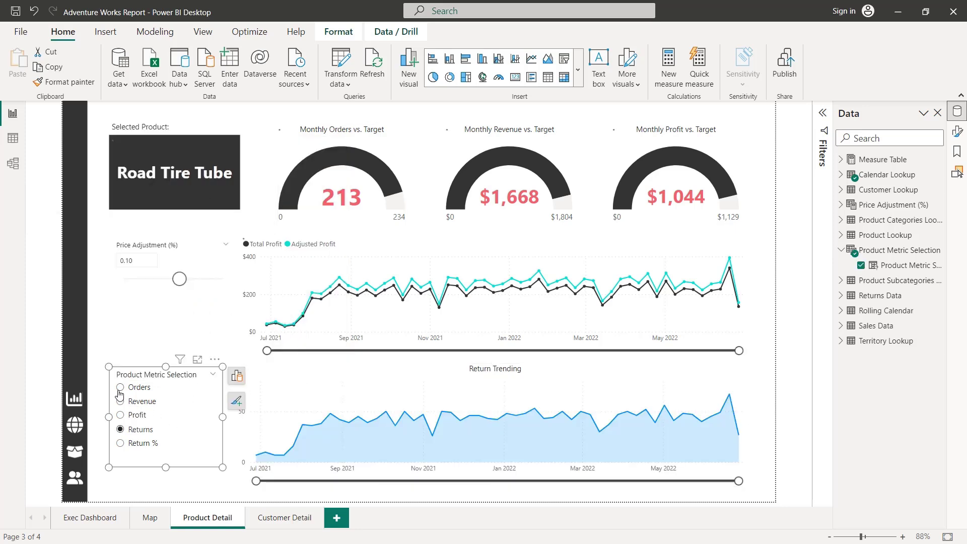
pyautogui.click(121, 415)
pyautogui.click(121, 403)
pyautogui.click(121, 443)
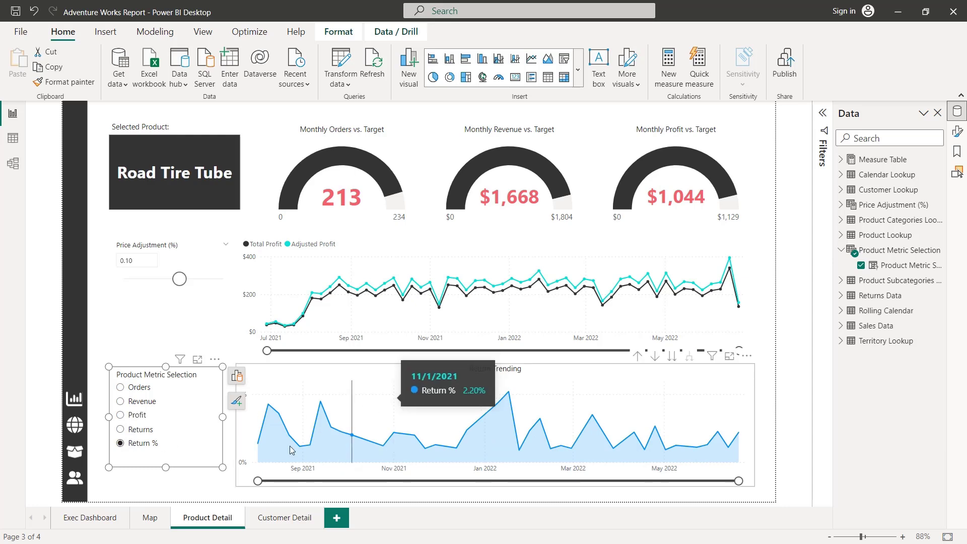
pyautogui.click(121, 388)
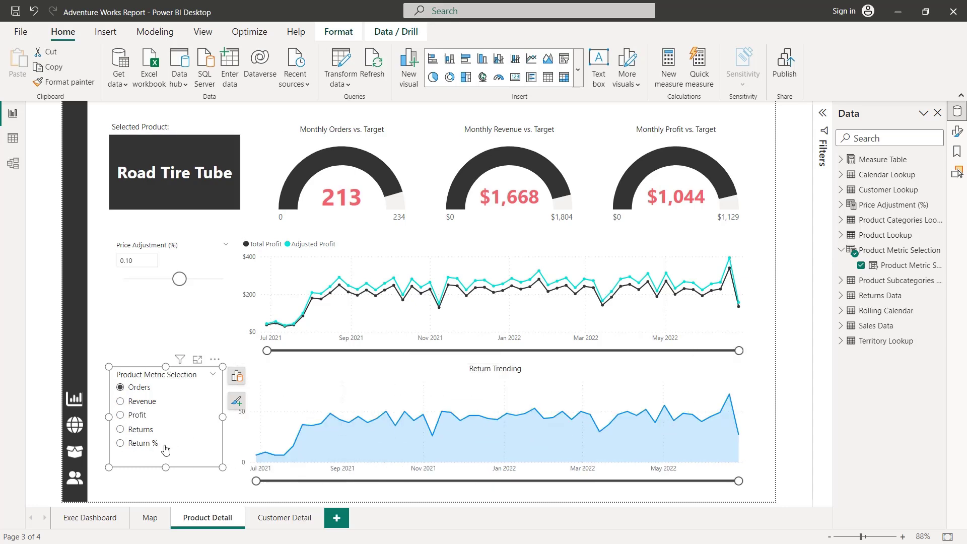
# Step: Turn off the trend chart's title, then switch the slicer to Profit and back to Orders
pyautogui.click(407, 375)
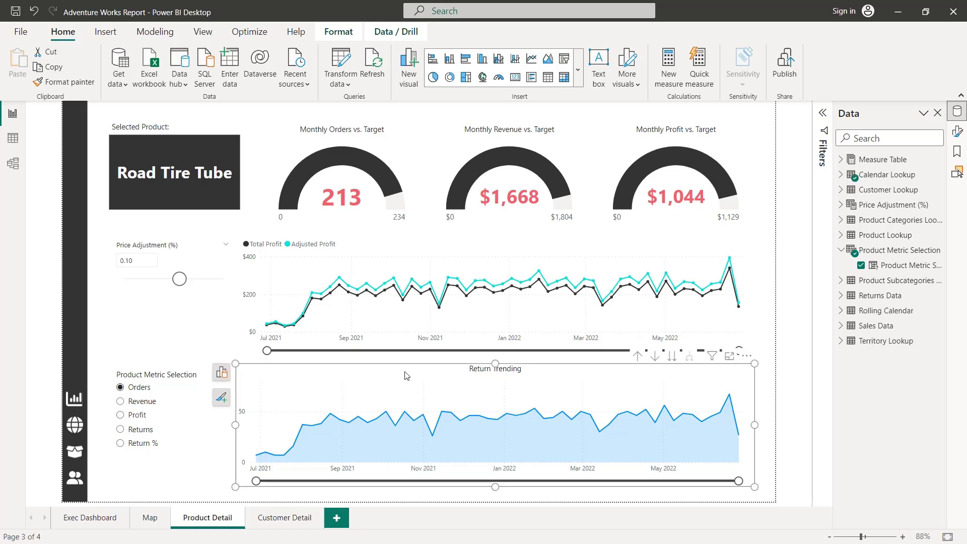
pyautogui.click(957, 131)
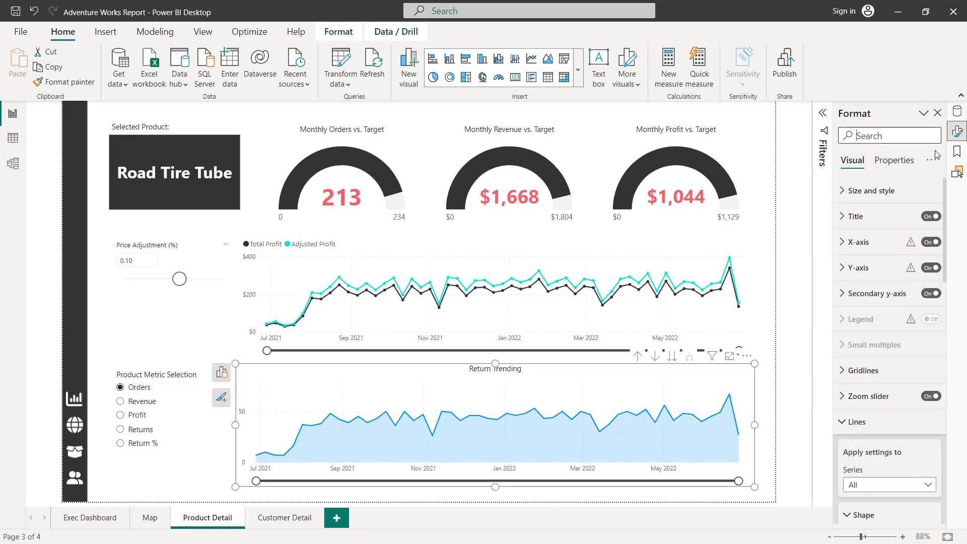
pyautogui.click(929, 217)
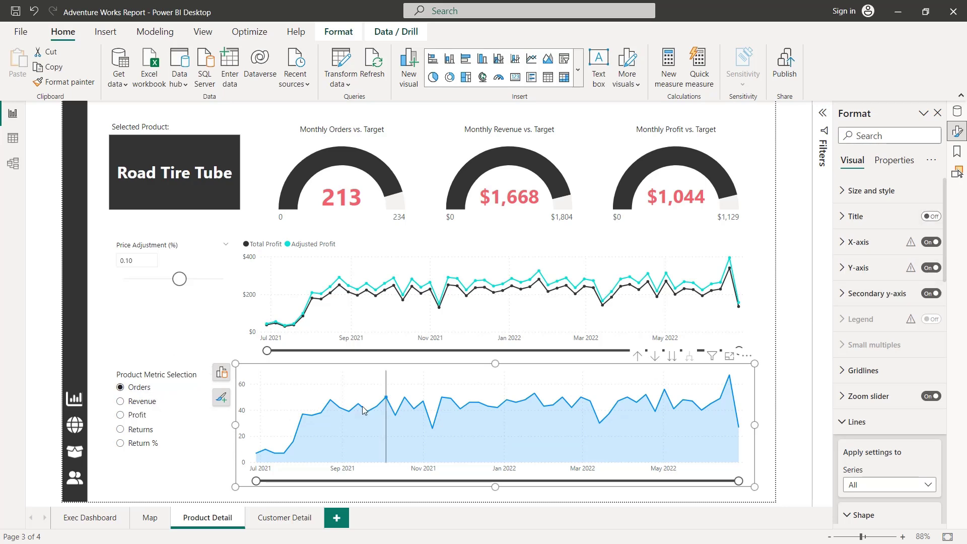
pyautogui.click(130, 415)
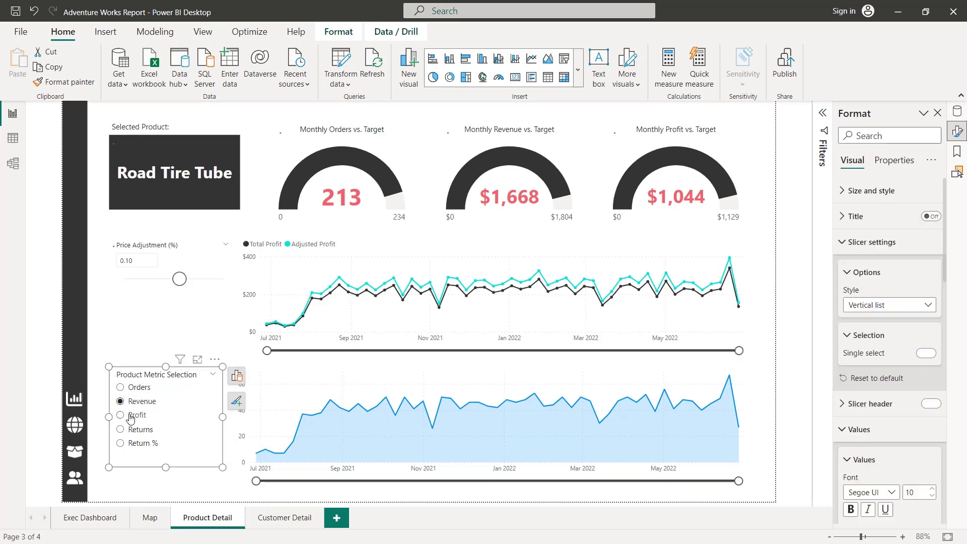
pyautogui.click(138, 388)
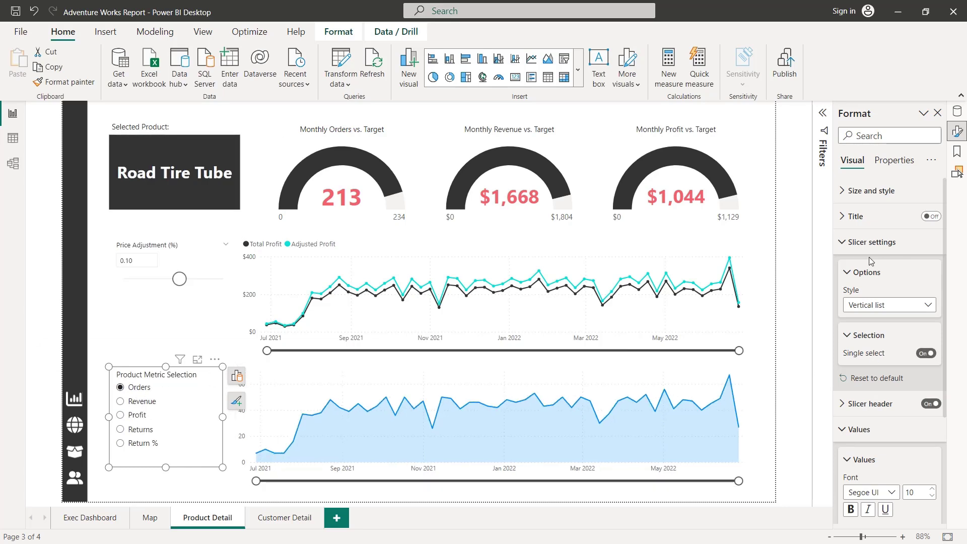
# Step: Colour the Orders series dark grey under Lines > Colors
pyautogui.click(266, 376)
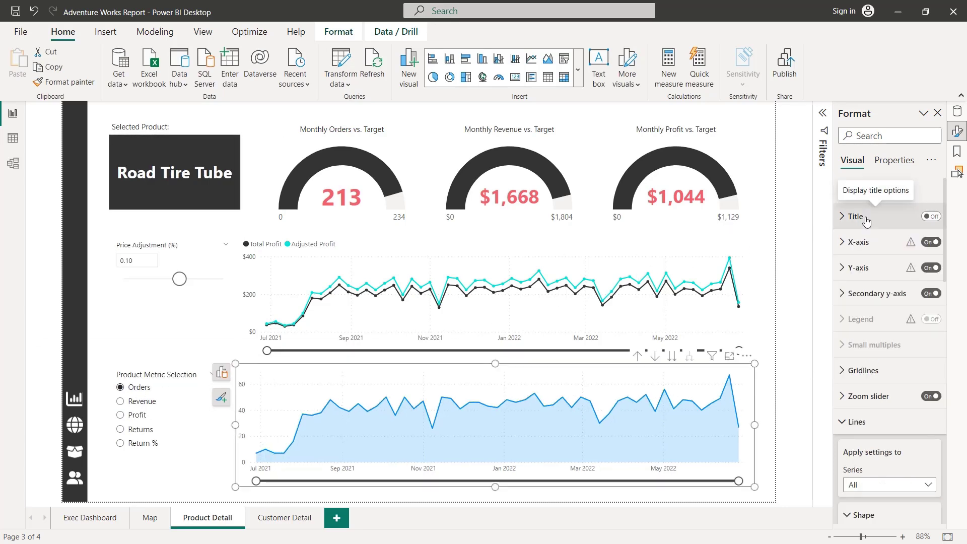
pyautogui.scroll(-5, 867, 220)
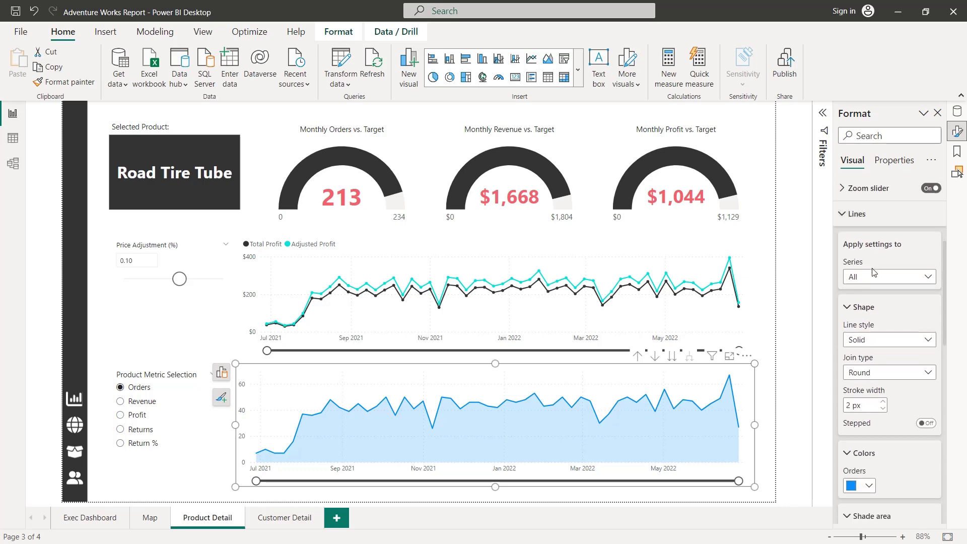
pyautogui.scroll(-3, 874, 307)
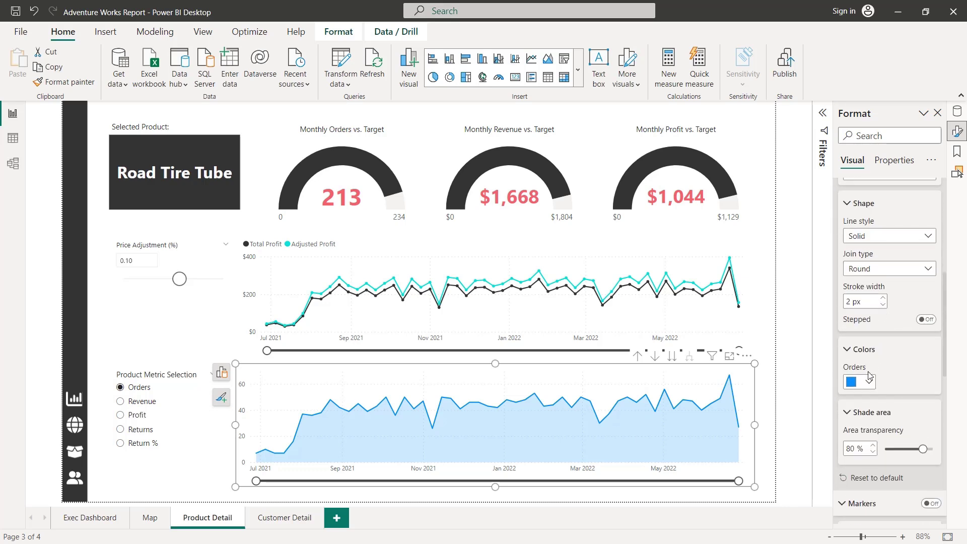
pyautogui.click(867, 383)
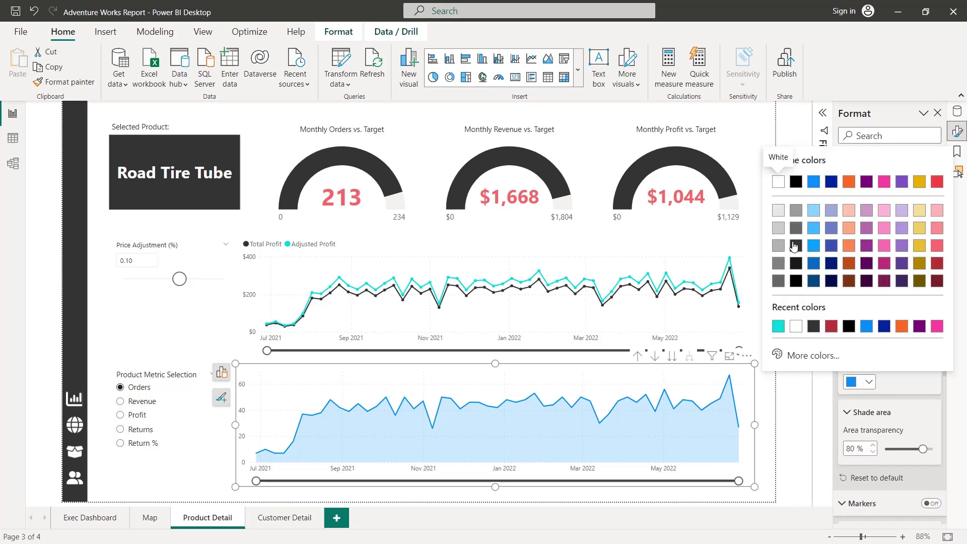
pyautogui.click(795, 246)
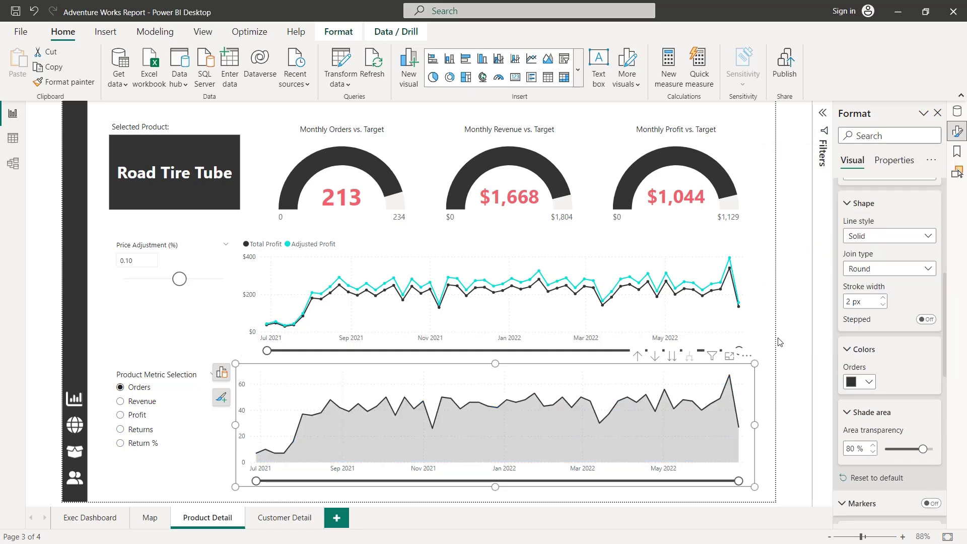
# Step: Colour the Revenue and Profit series dark grey in the trend chart
pyautogui.click(145, 406)
pyautogui.click(314, 373)
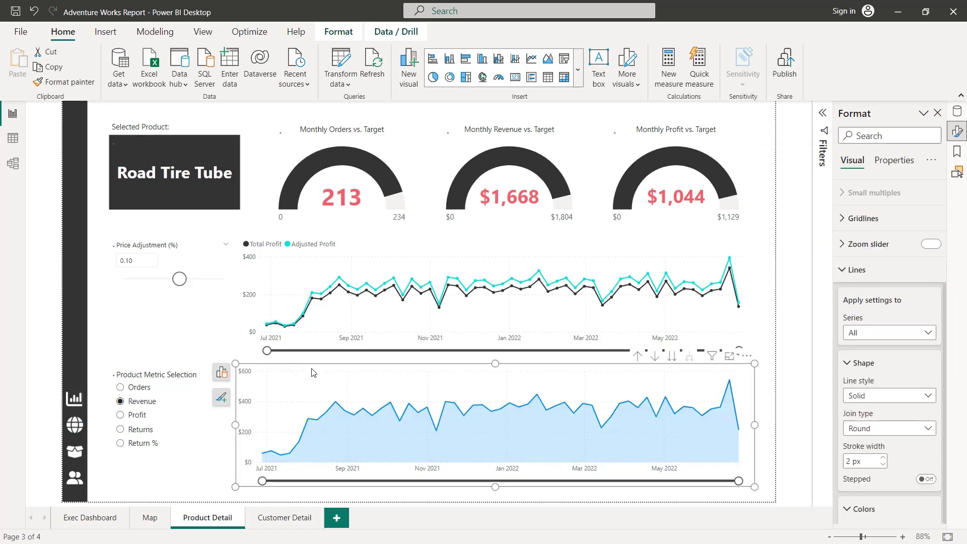
pyautogui.scroll(-4, 864, 344)
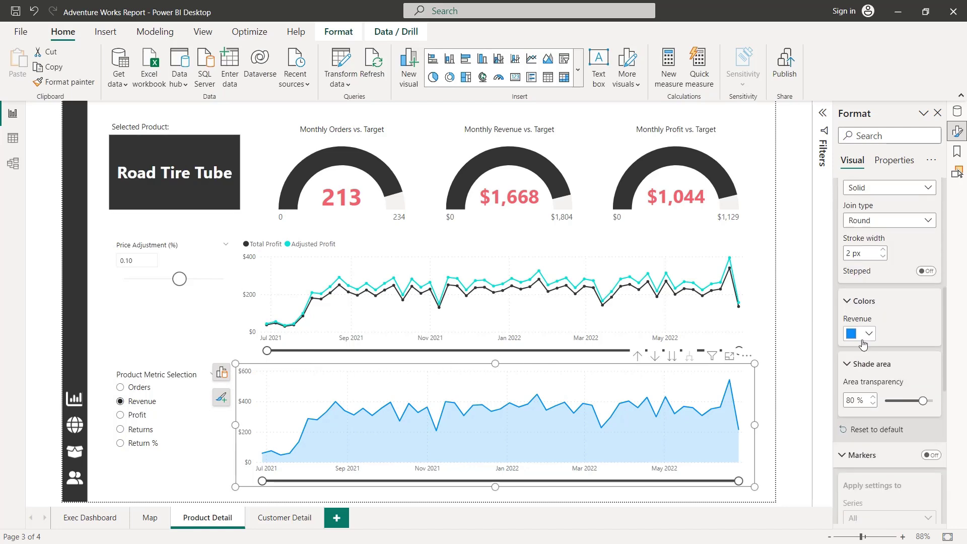
pyautogui.click(864, 342)
pyautogui.click(796, 199)
pyautogui.click(132, 414)
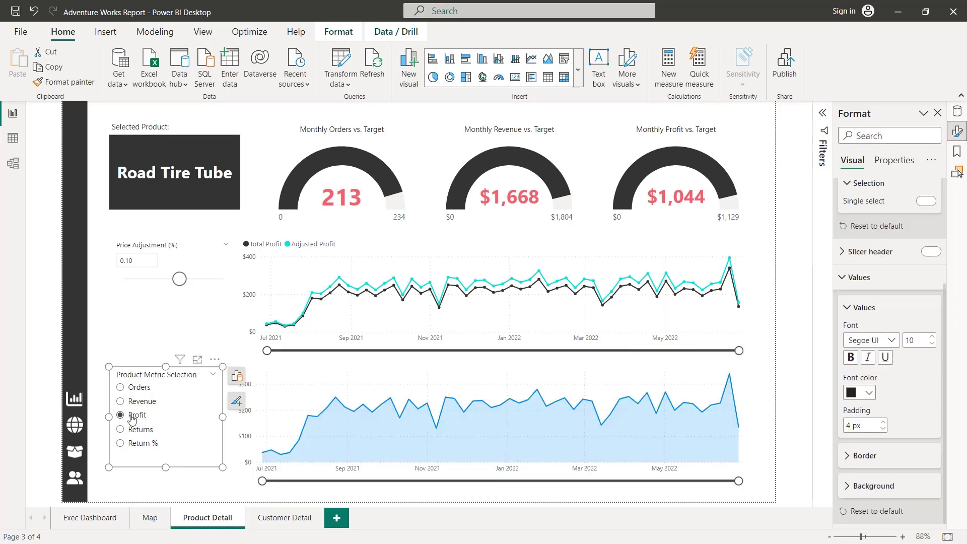
pyautogui.click(660, 376)
pyautogui.scroll(-5, 882, 370)
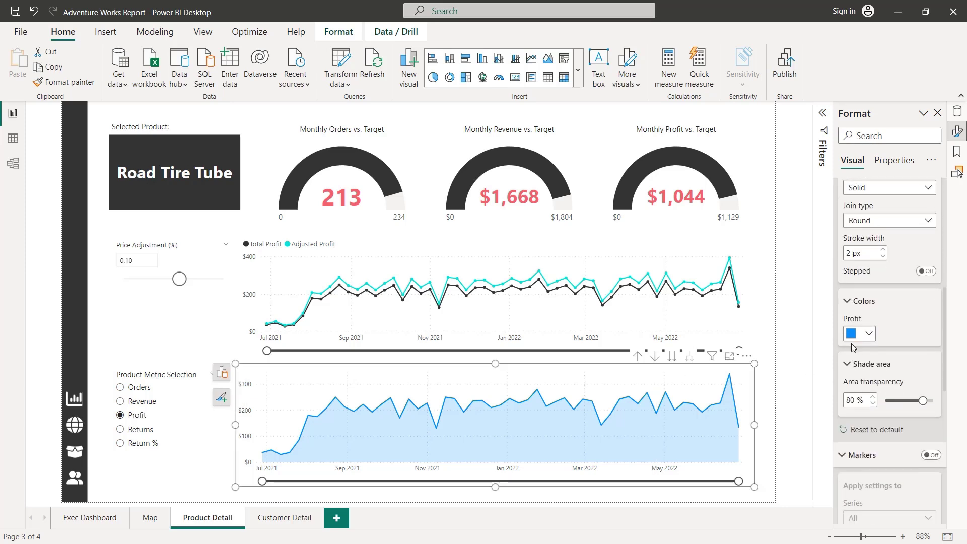
pyautogui.click(853, 343)
pyautogui.click(796, 200)
# Step: Colour the Returns and Return % series red
pyautogui.click(135, 432)
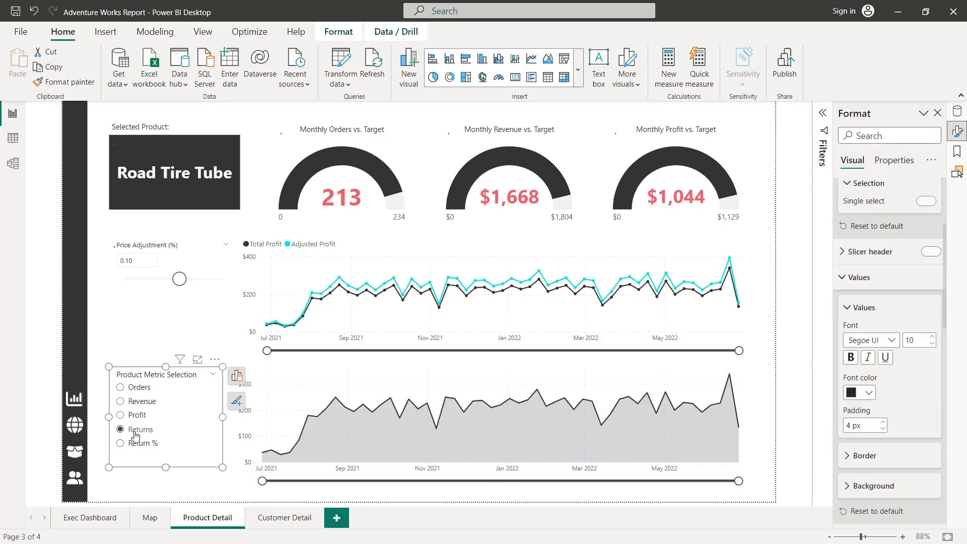
pyautogui.click(592, 373)
pyautogui.scroll(-5, 870, 344)
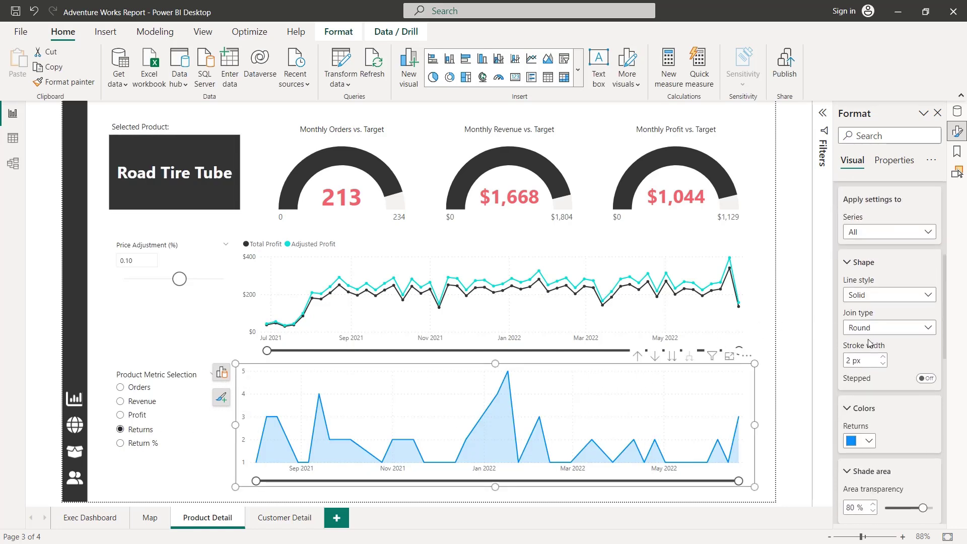
pyautogui.click(866, 336)
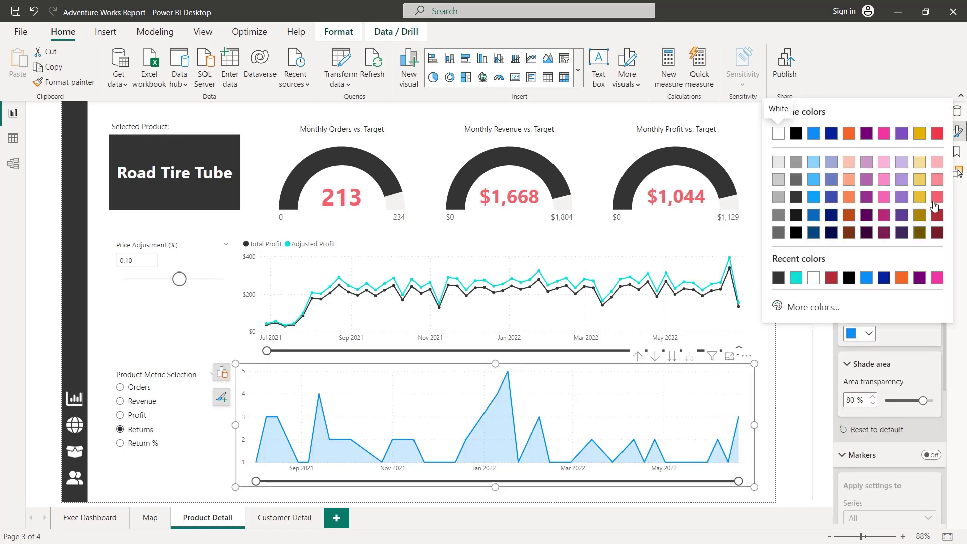
pyautogui.click(938, 216)
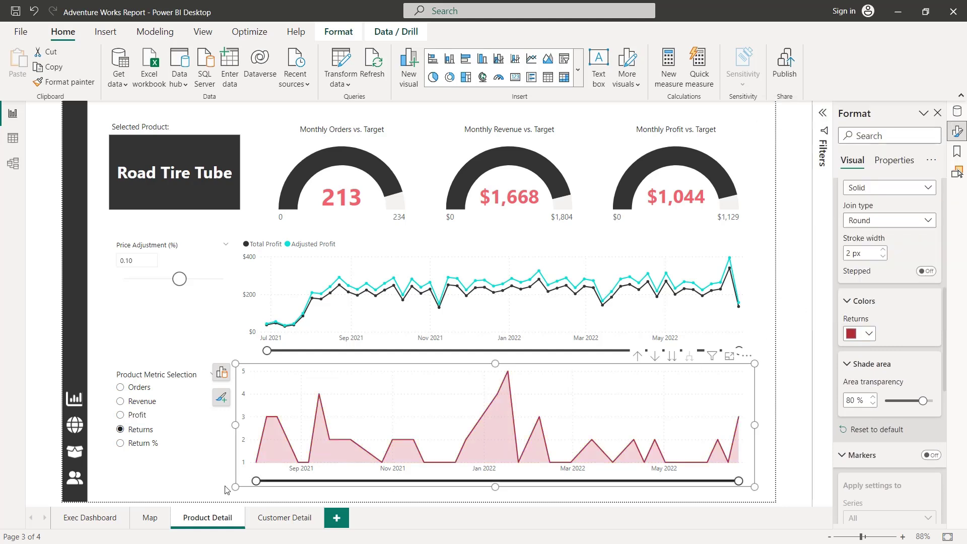
pyautogui.click(145, 445)
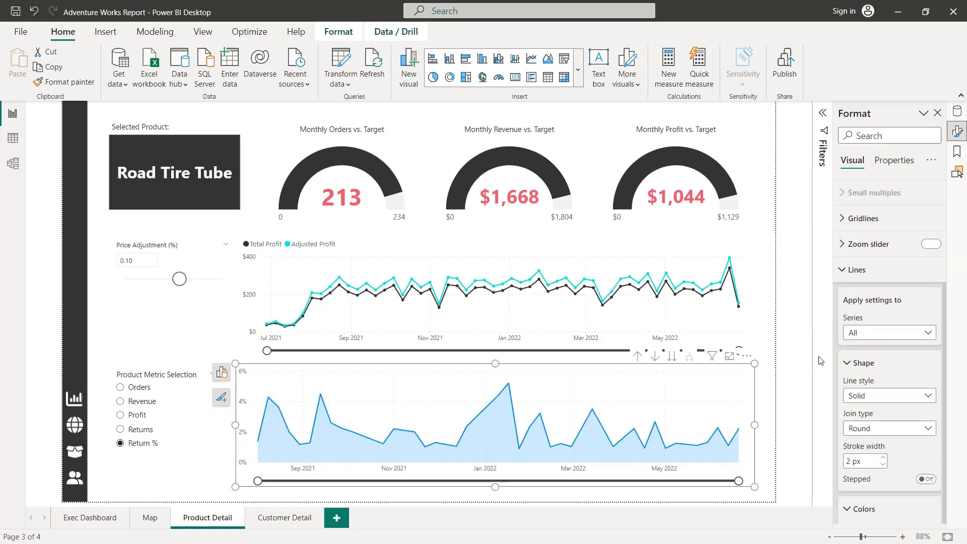
pyautogui.click(595, 398)
pyautogui.scroll(-2, 859, 378)
pyautogui.click(867, 437)
pyautogui.click(780, 384)
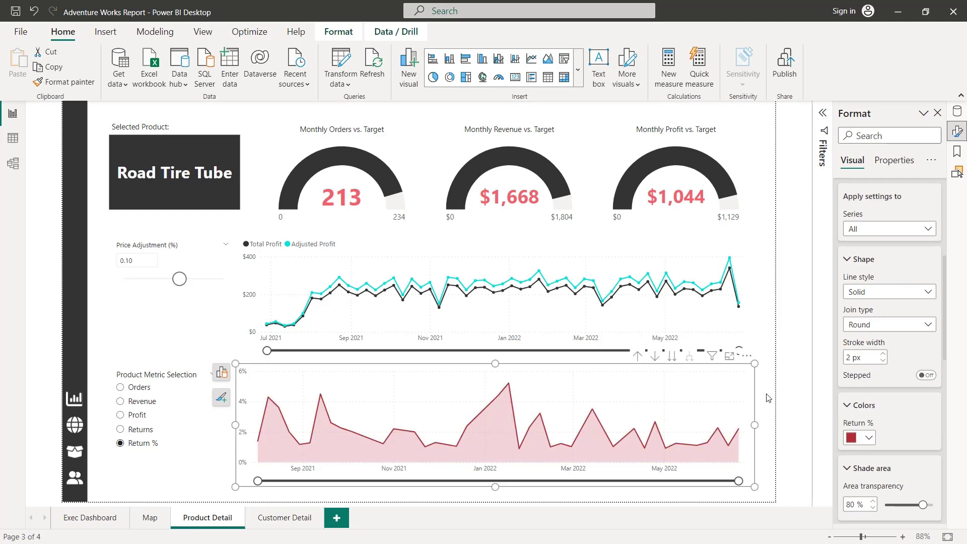
# Step: Step through Orders, Revenue, Profit, Returns and Return % to review each series colour
pyautogui.click(768, 398)
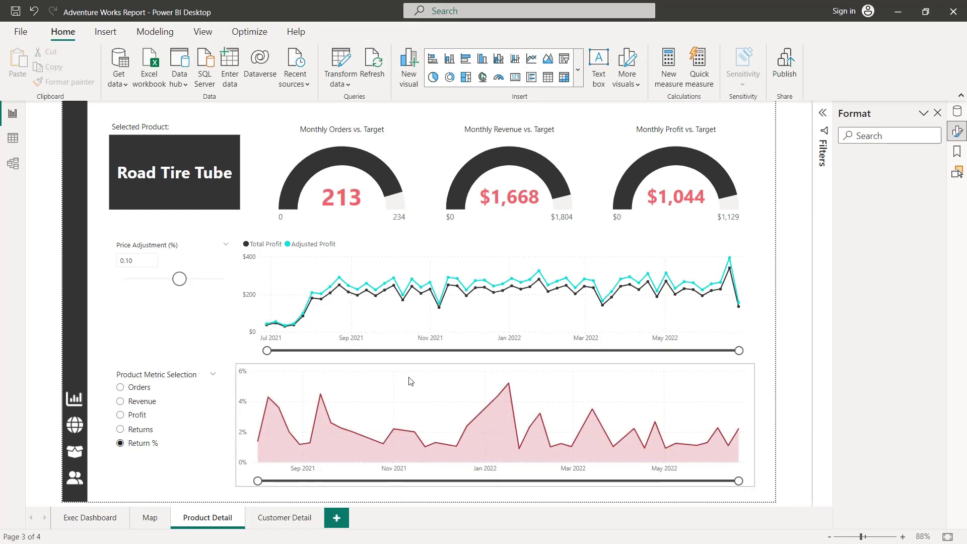
pyautogui.click(135, 388)
pyautogui.click(135, 402)
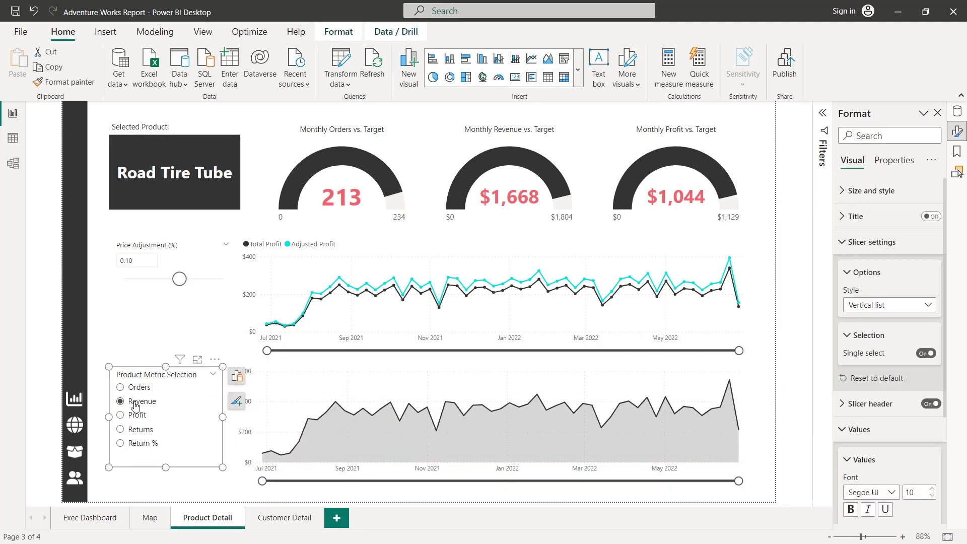
pyautogui.click(134, 415)
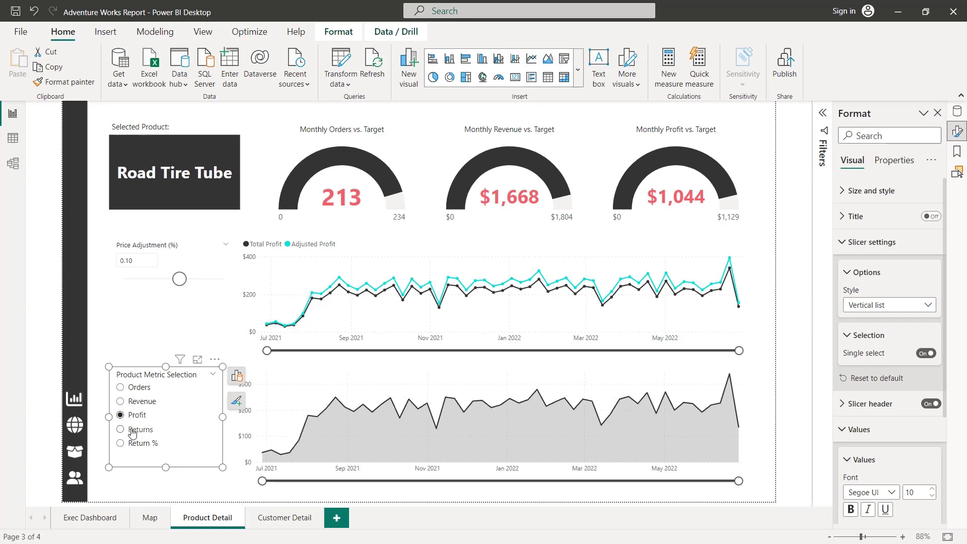
pyautogui.click(133, 431)
pyautogui.click(135, 446)
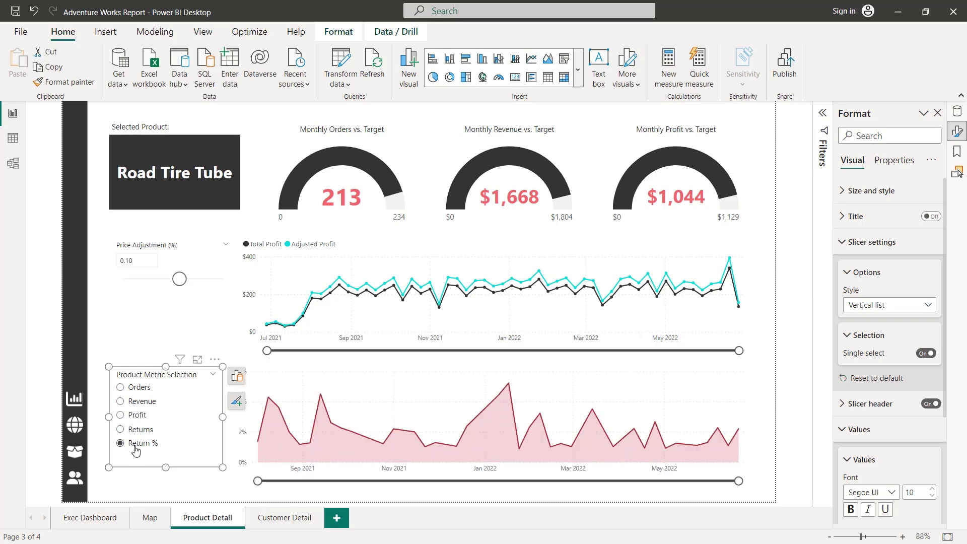
pyautogui.click(142, 484)
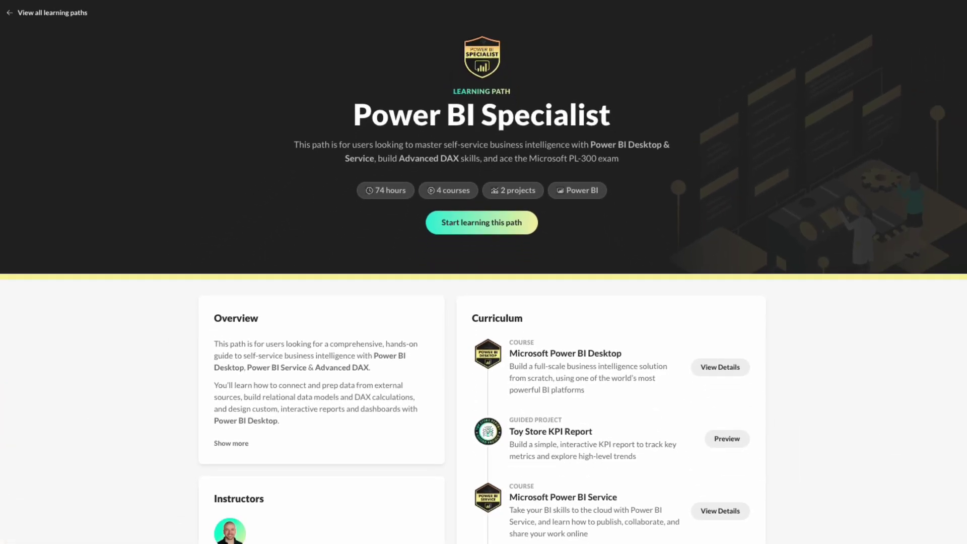
# Step: Scroll down the Power BI Specialist learning path page to its Curriculum
pyautogui.scroll(-5, 769, 107)
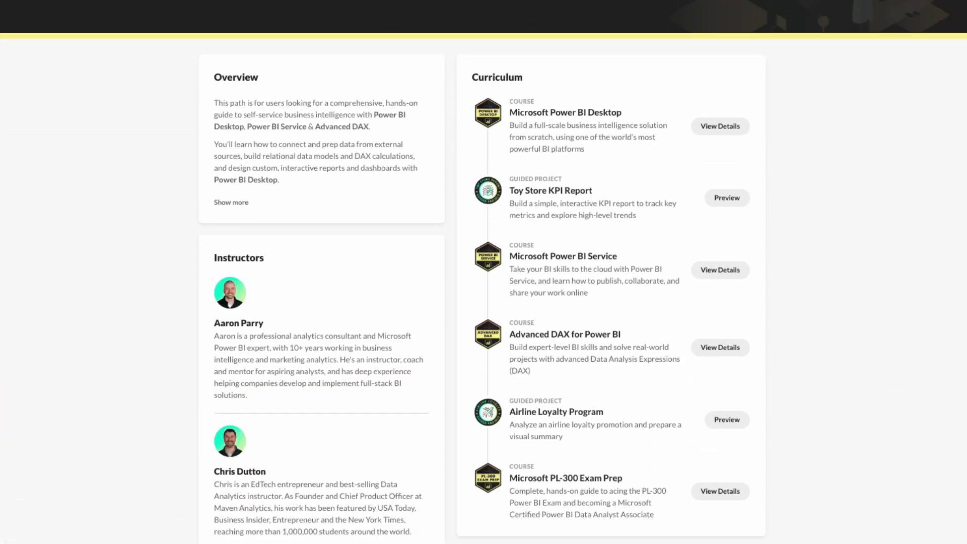